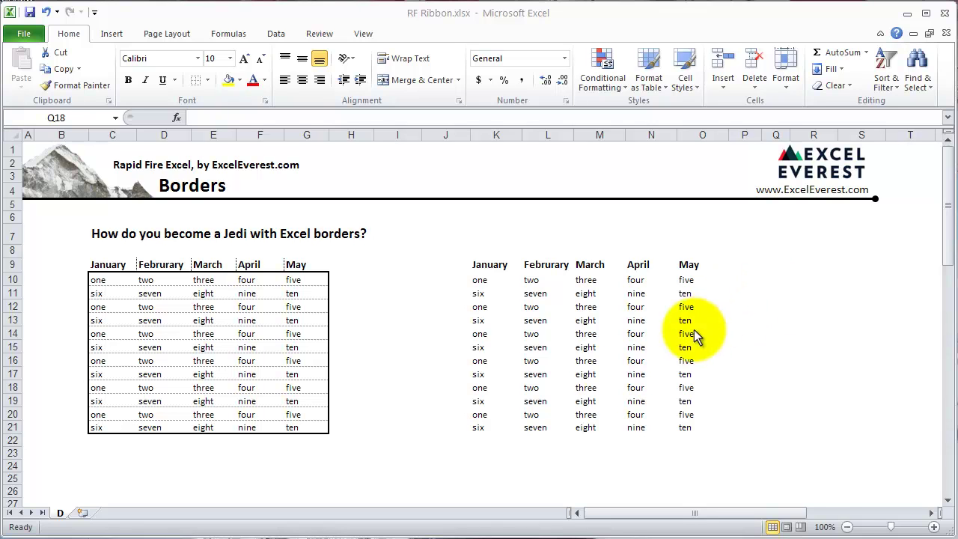
Step: Apply All Borders to the right-hand table data K10:O21
{"action": "left_click", "coordinate": [683, 428]}
{"action": "left_click_drag", "start_coordinate": [683, 428], "coordinate": [479, 280]}
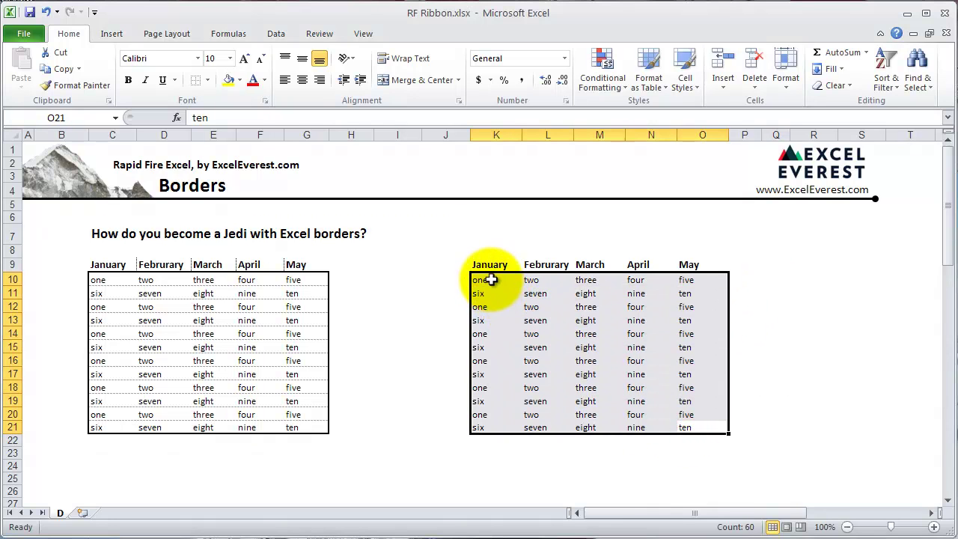
{"action": "left_click", "coordinate": [209, 80]}
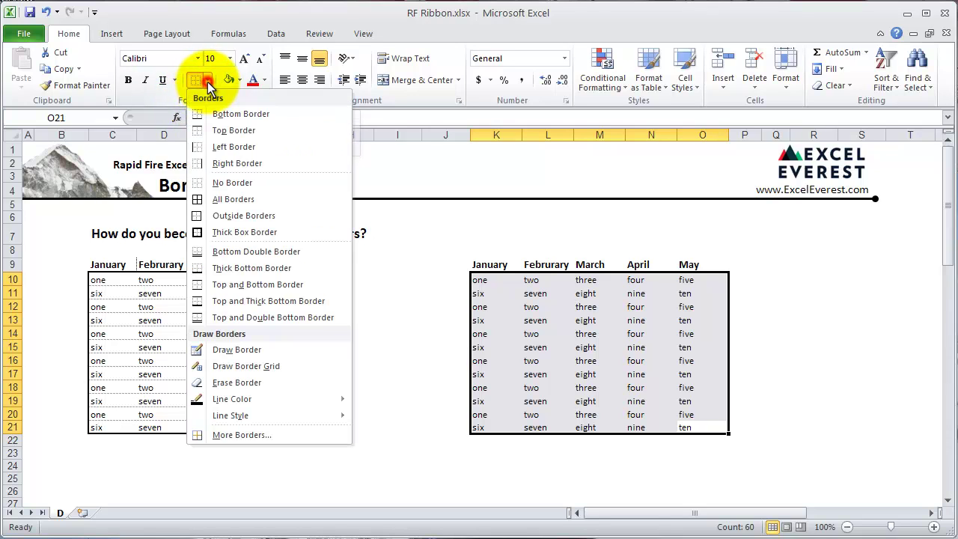
{"action": "left_click", "coordinate": [232, 199]}
{"action": "left_click", "coordinate": [682, 387]}
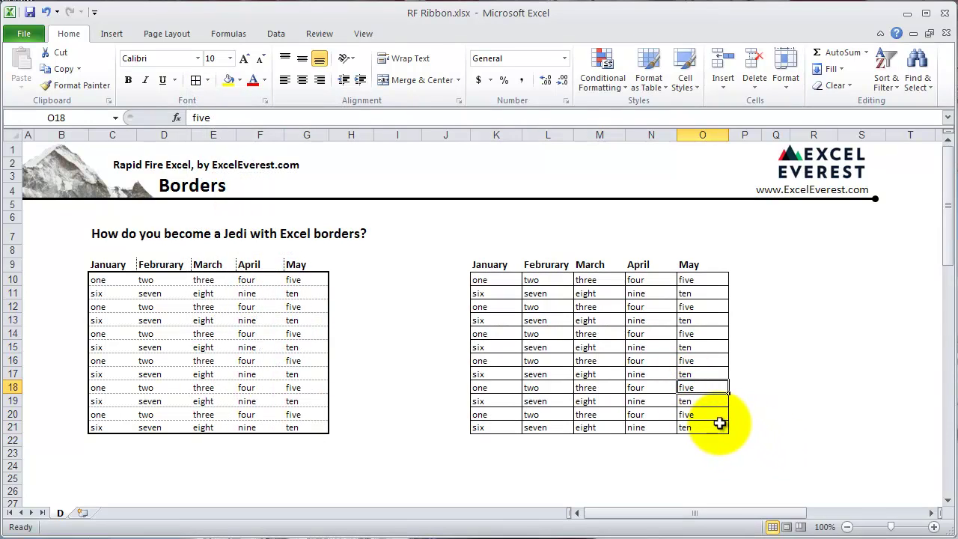
Step: Remove the gridlines, then give K10:O21 a Thick Box Border instead
{"action": "left_click_drag", "start_coordinate": [719, 423], "coordinate": [490, 282]}
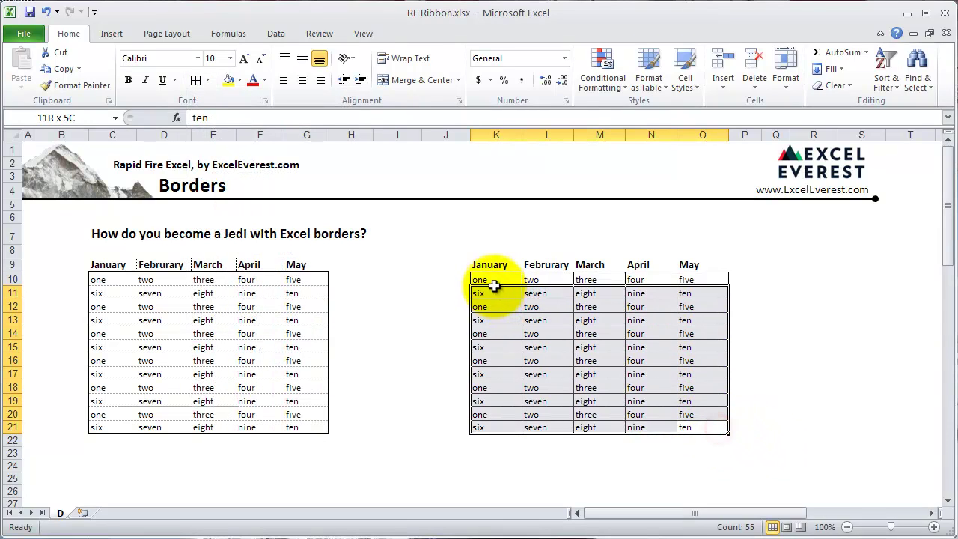
{"action": "left_click", "coordinate": [207, 80]}
{"action": "left_click", "coordinate": [232, 183]}
{"action": "left_click_drag", "start_coordinate": [708, 428], "coordinate": [485, 280]}
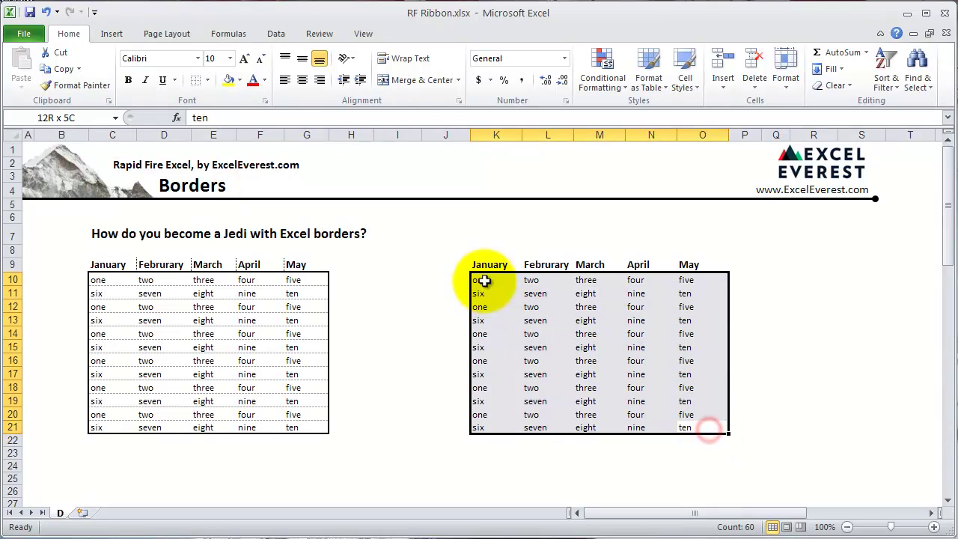
{"action": "left_click", "coordinate": [208, 80]}
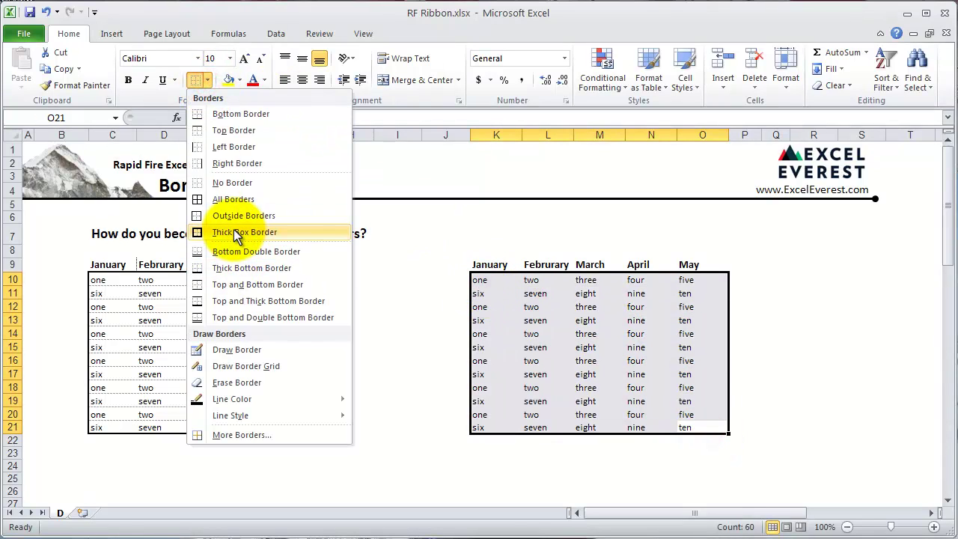
{"action": "left_click", "coordinate": [238, 233]}
{"action": "left_click", "coordinate": [814, 387]}
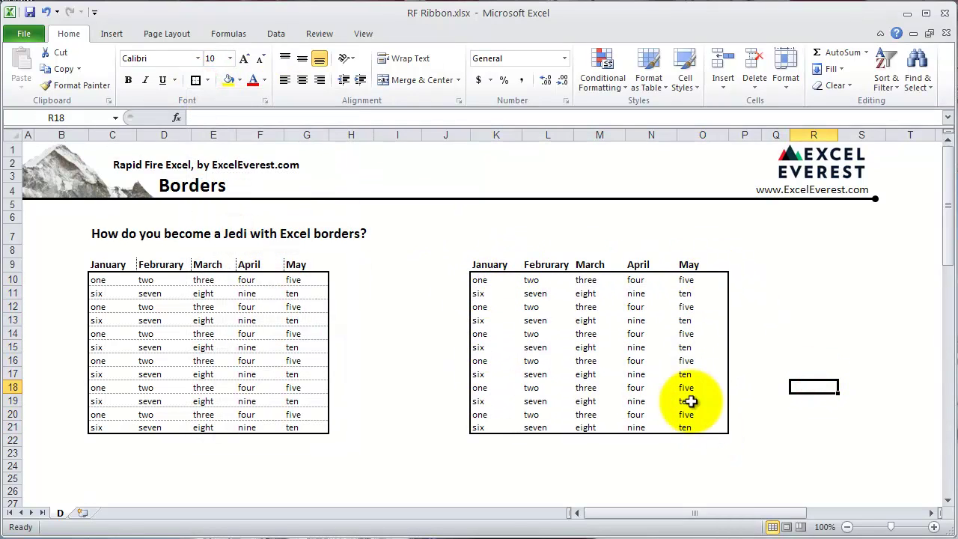
Step: Remove the thick outline and reselect K10:O21 with the border choices showing
{"action": "left_click_drag", "start_coordinate": [704, 424], "coordinate": [485, 281]}
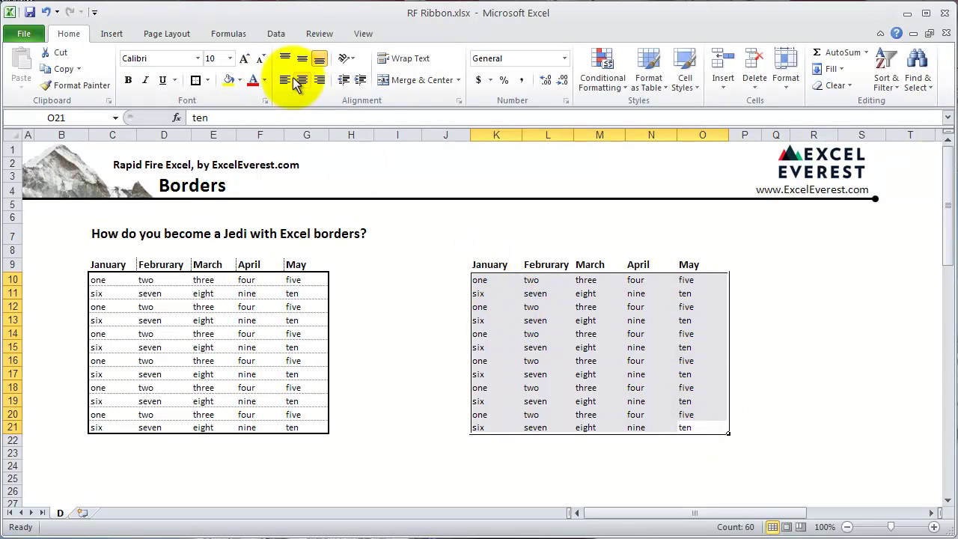
{"action": "left_click", "coordinate": [210, 80]}
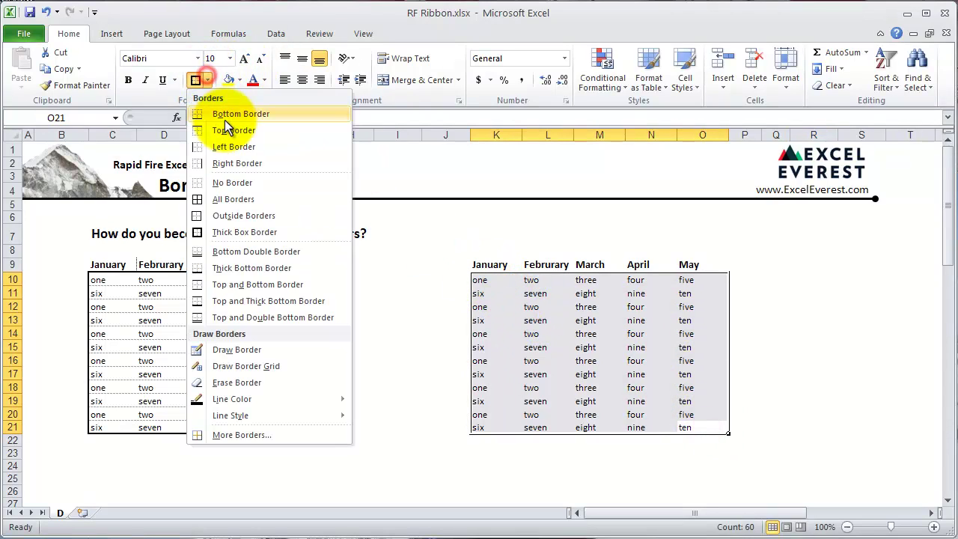
{"action": "left_click", "coordinate": [221, 188]}
{"action": "left_click", "coordinate": [699, 454]}
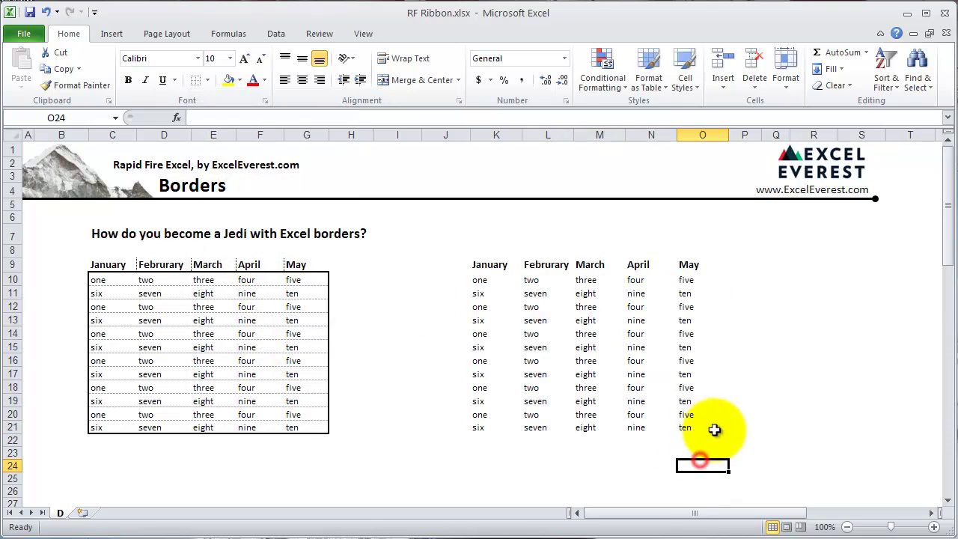
{"action": "left_click_drag", "start_coordinate": [712, 424], "coordinate": [480, 283]}
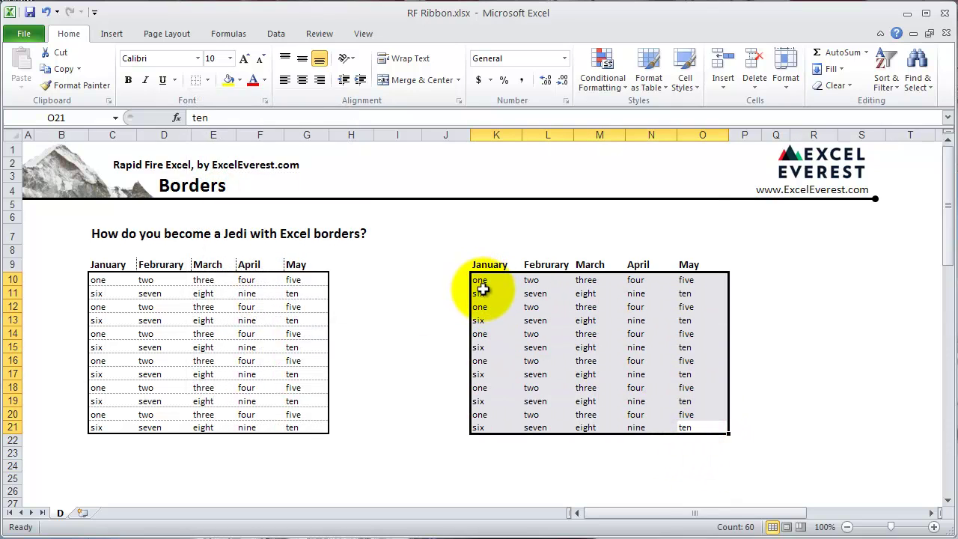
{"action": "left_click", "coordinate": [208, 81]}
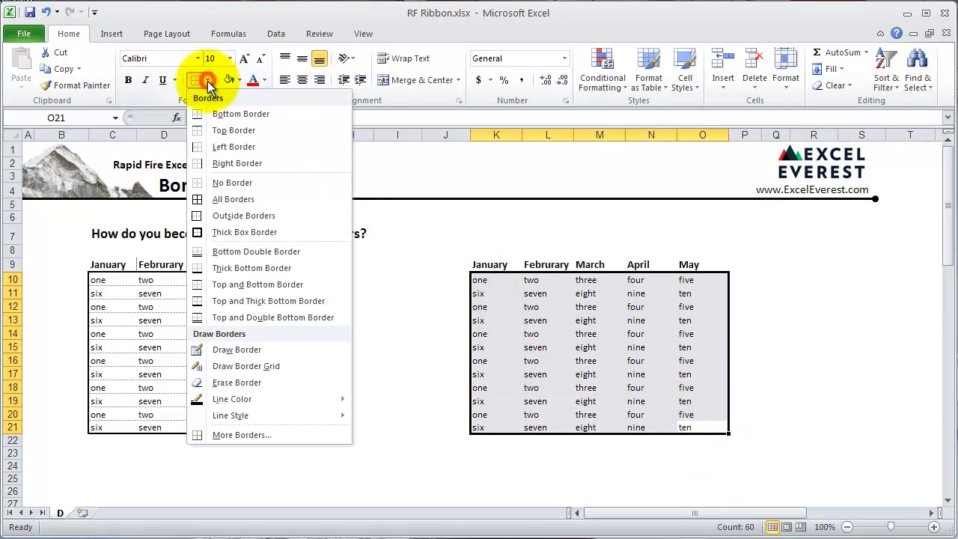
Step: Draw freehand lines and boxes across the table, e.g. under headers, around L19:N19 and K11:K13
{"action": "left_click", "coordinate": [232, 350]}
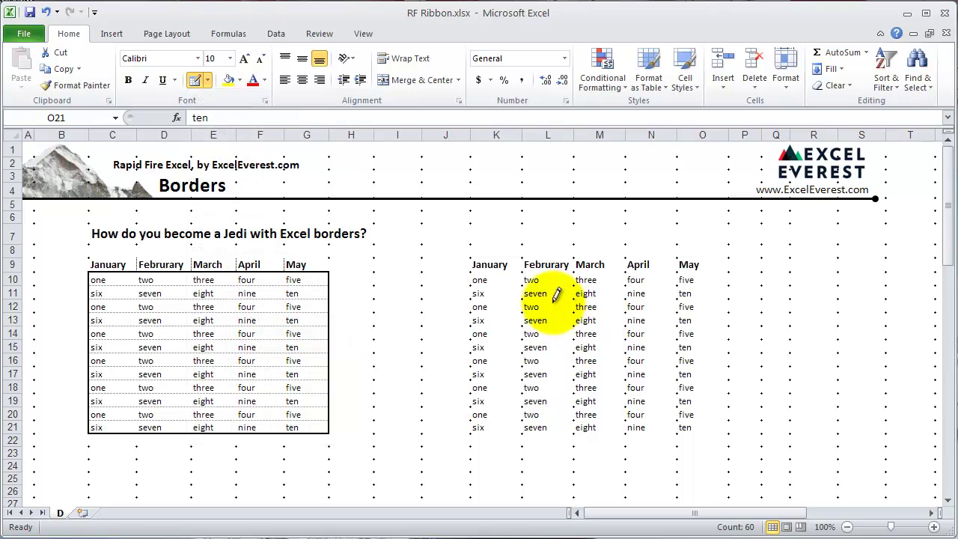
{"action": "mouse_move", "coordinate": [491, 272]}
{"action": "left_mouse_down"}
{"action": "mouse_move", "coordinate": [674, 272]}
{"action": "mouse_move", "coordinate": [674, 351]}
{"action": "left_mouse_up"}
{"action": "mouse_move", "coordinate": [566, 364]}
{"action": "left_mouse_down"}
{"action": "mouse_move", "coordinate": [560, 310]}
{"action": "mouse_move", "coordinate": [524, 325]}
{"action": "left_mouse_up"}
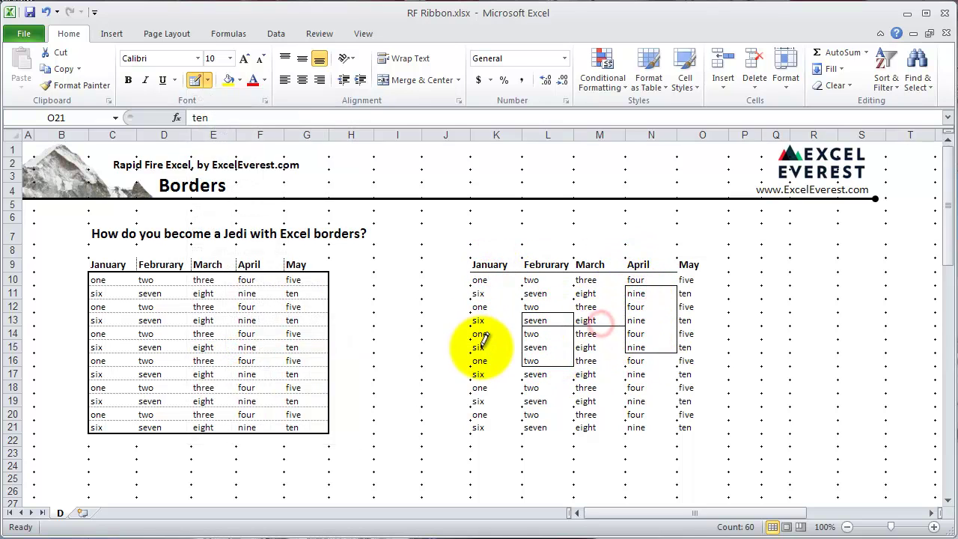
{"action": "left_click_drag", "start_coordinate": [473, 348], "coordinate": [655, 340]}
{"action": "left_click_drag", "start_coordinate": [676, 400], "coordinate": [535, 393]}
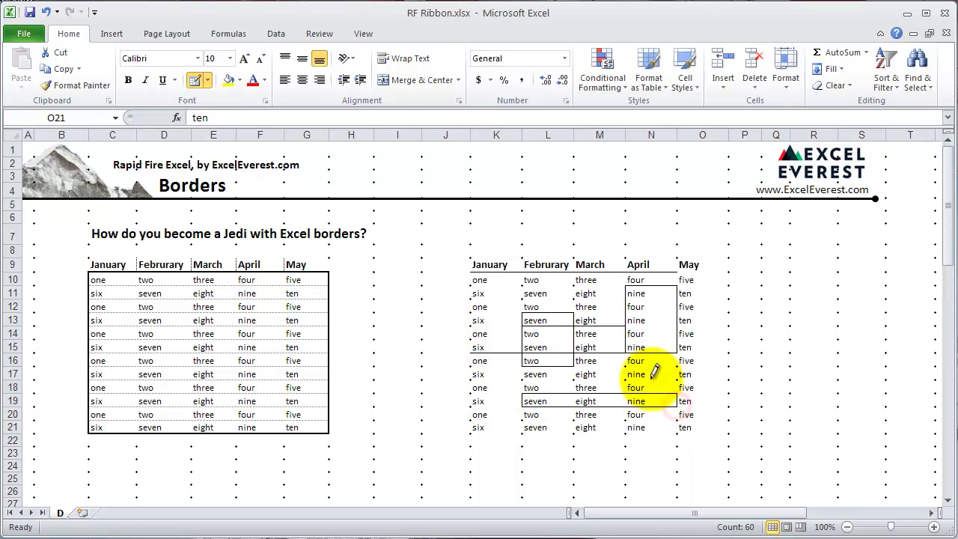
{"action": "left_click_drag", "start_coordinate": [674, 379], "coordinate": [472, 380]}
{"action": "left_click_drag", "start_coordinate": [491, 289], "coordinate": [498, 322]}
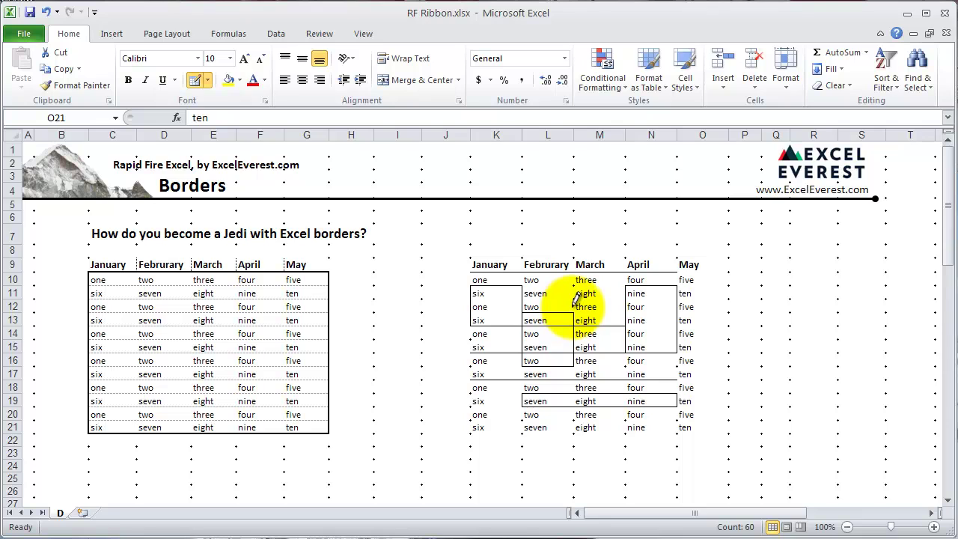
Step: Leave Draw Border mode
{"action": "left_click", "coordinate": [207, 79]}
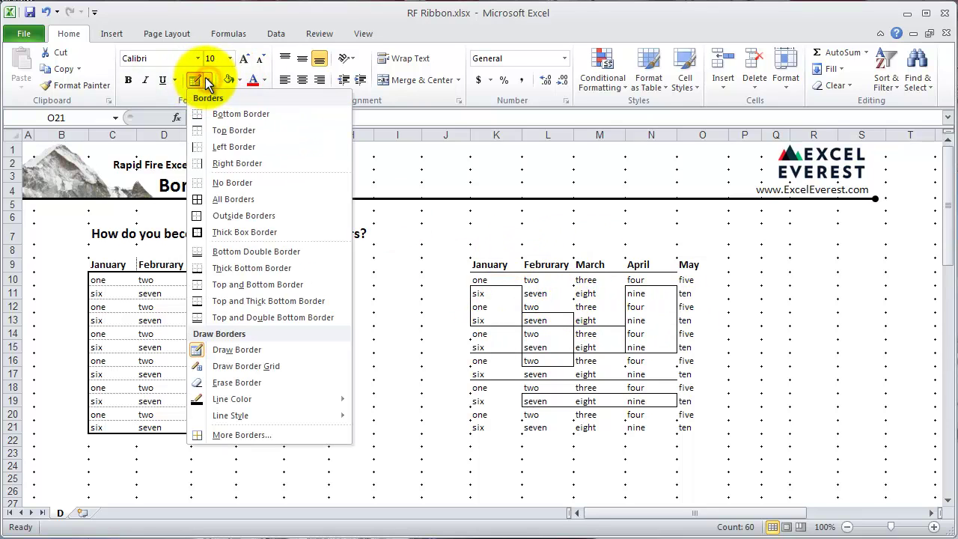
{"action": "key", "text": "Escape"}
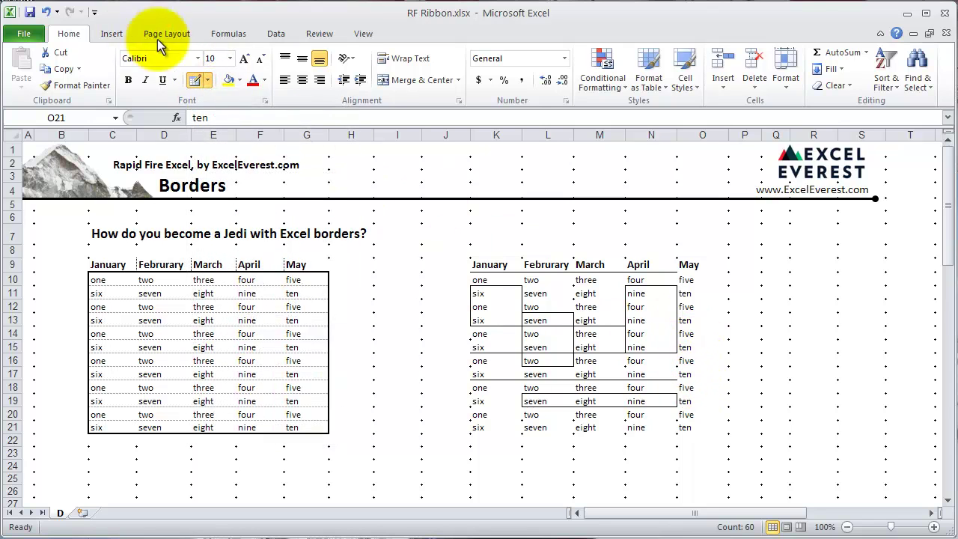
{"action": "left_click", "coordinate": [194, 81]}
Step: Clear all borders from K9:O21 with No Border, then reselect the data K10:O21
{"action": "left_click", "coordinate": [703, 414]}
{"action": "left_click_drag", "start_coordinate": [702, 427], "coordinate": [466, 255]}
{"action": "left_click", "coordinate": [207, 81]}
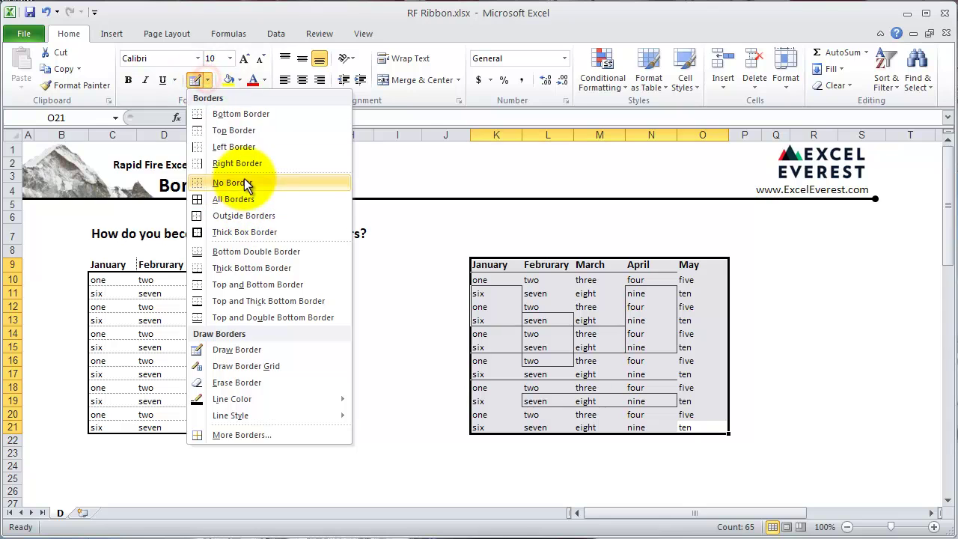
{"action": "left_click", "coordinate": [245, 181]}
{"action": "left_click", "coordinate": [616, 371]}
{"action": "left_click_drag", "start_coordinate": [703, 428], "coordinate": [488, 279]}
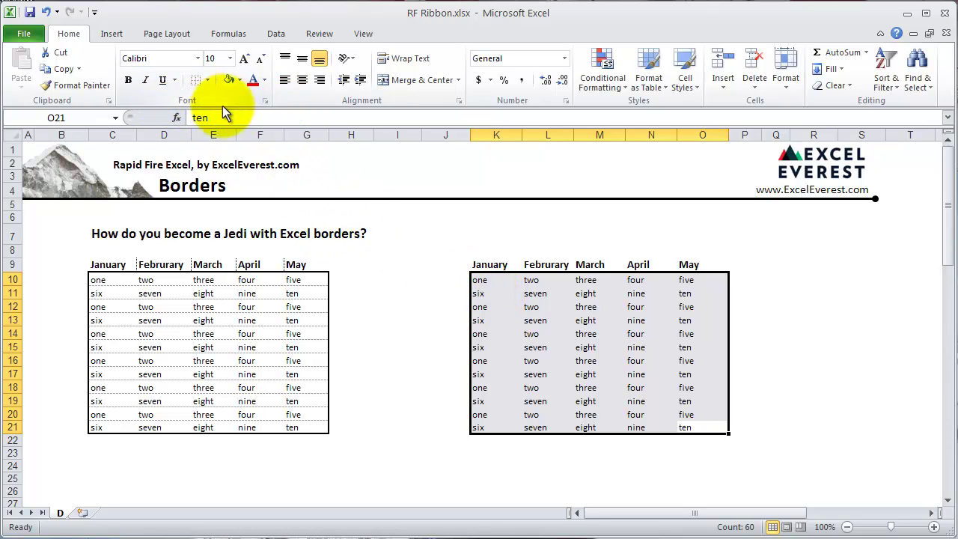
Step: In Format Cells Border, add inside vertical, inside horizontal, left, top and right borders to K10:O21
{"action": "left_click", "coordinate": [265, 101]}
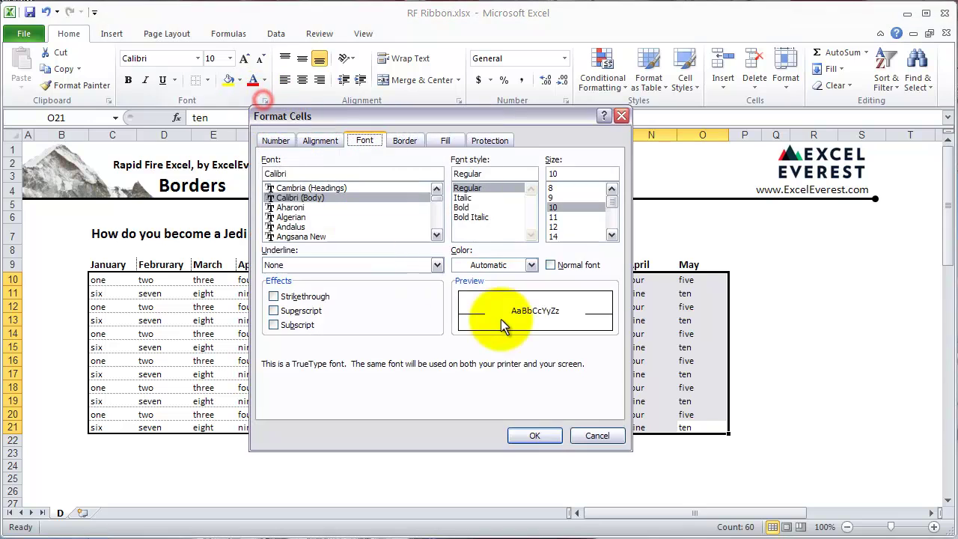
{"action": "left_click", "coordinate": [621, 116]}
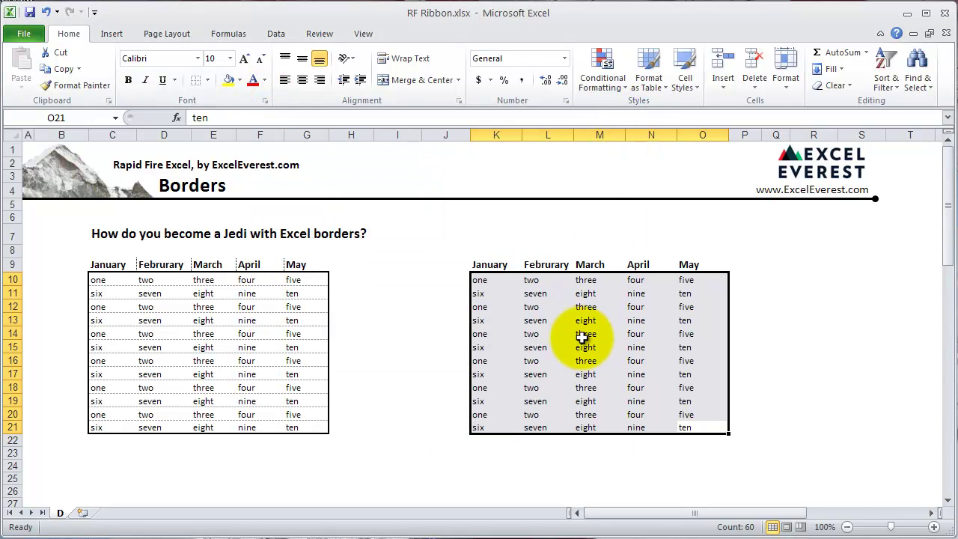
{"action": "key", "text": "ctrl+1"}
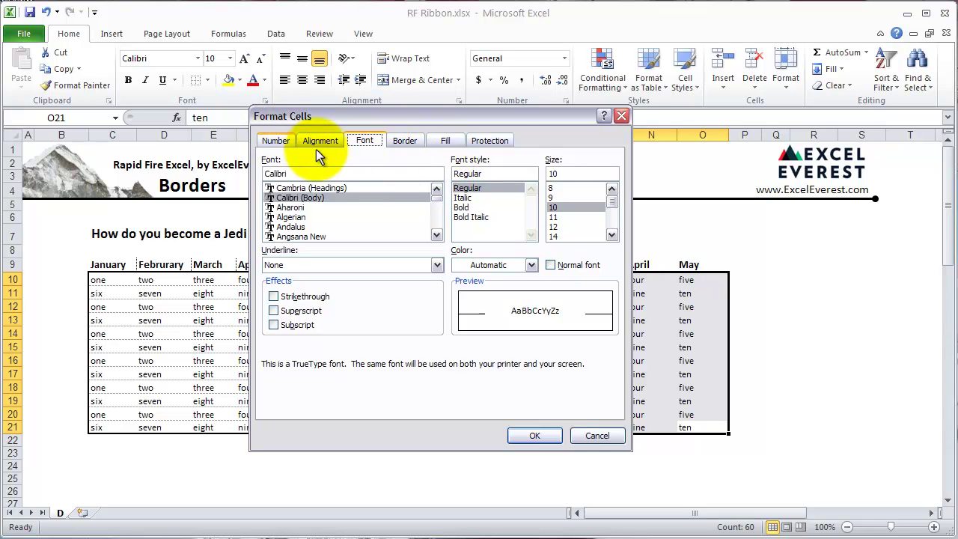
{"action": "left_click", "coordinate": [417, 142]}
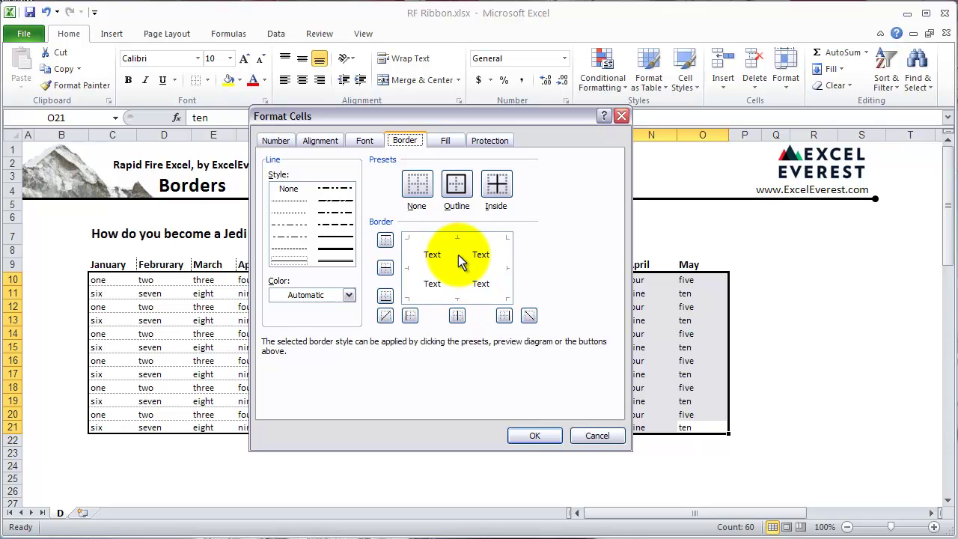
{"action": "left_click", "coordinate": [457, 316]}
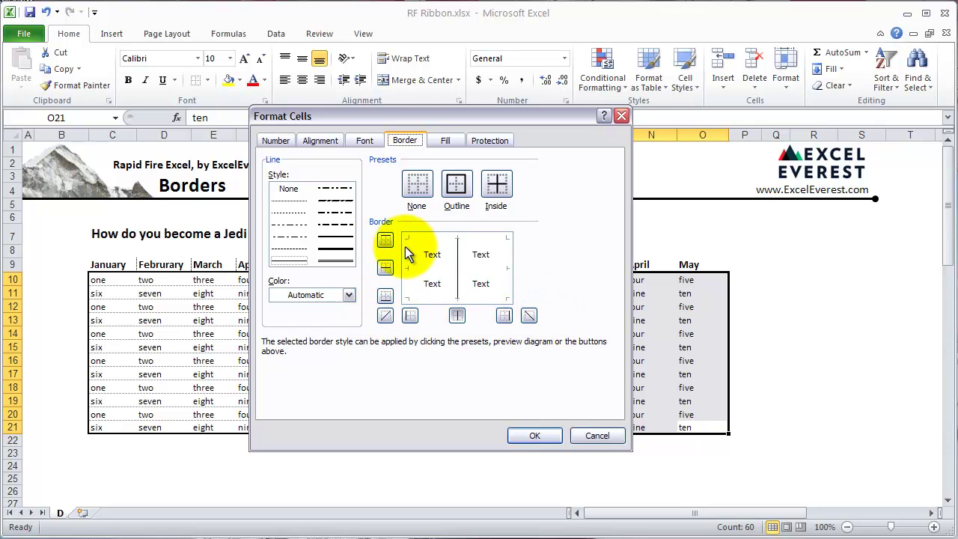
{"action": "left_click", "coordinate": [410, 315]}
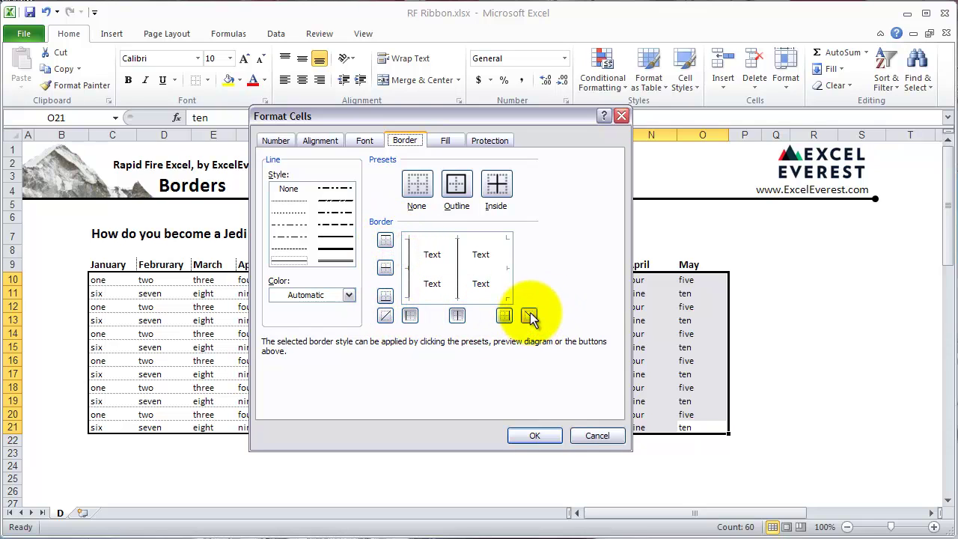
{"action": "left_click", "coordinate": [491, 240]}
{"action": "left_click", "coordinate": [470, 301]}
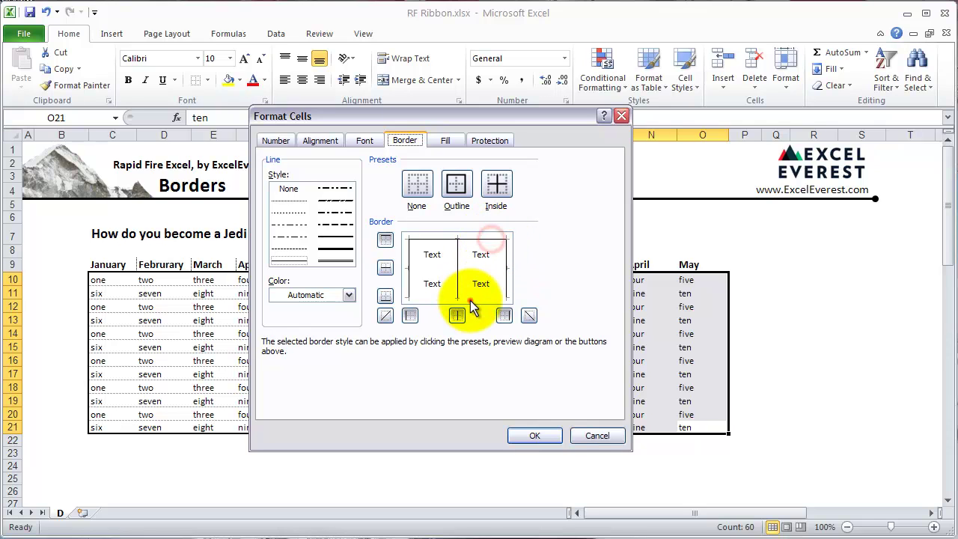
{"action": "left_click", "coordinate": [473, 269]}
{"action": "left_click", "coordinate": [457, 183]}
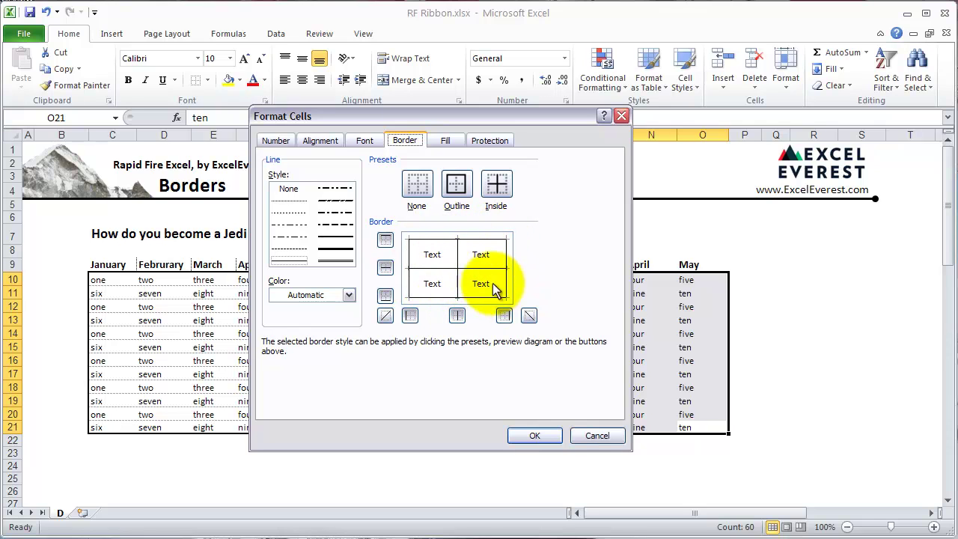
{"action": "left_click", "coordinate": [546, 437]}
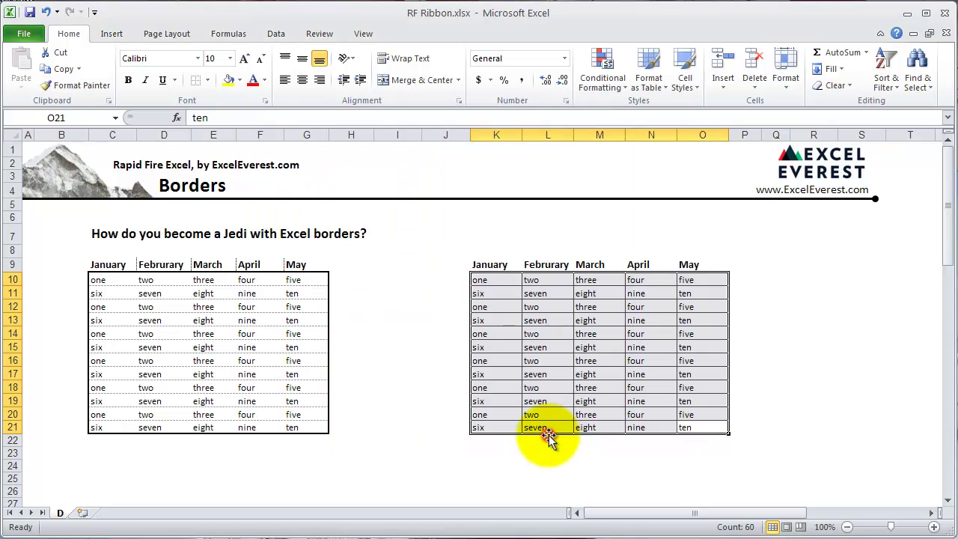
Step: Strip all borders from K10:O21 and reselect it
{"action": "left_click_drag", "start_coordinate": [711, 427], "coordinate": [483, 280]}
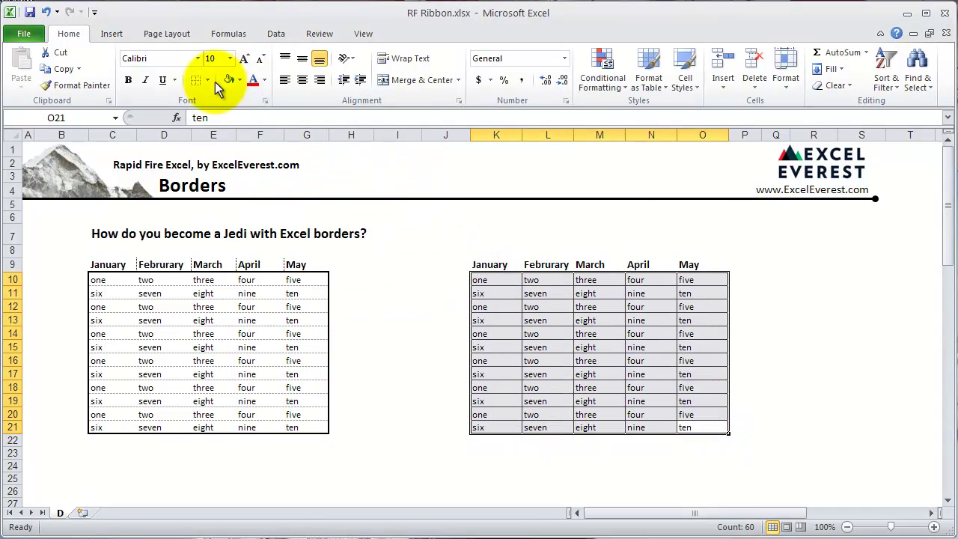
{"action": "left_click", "coordinate": [207, 80]}
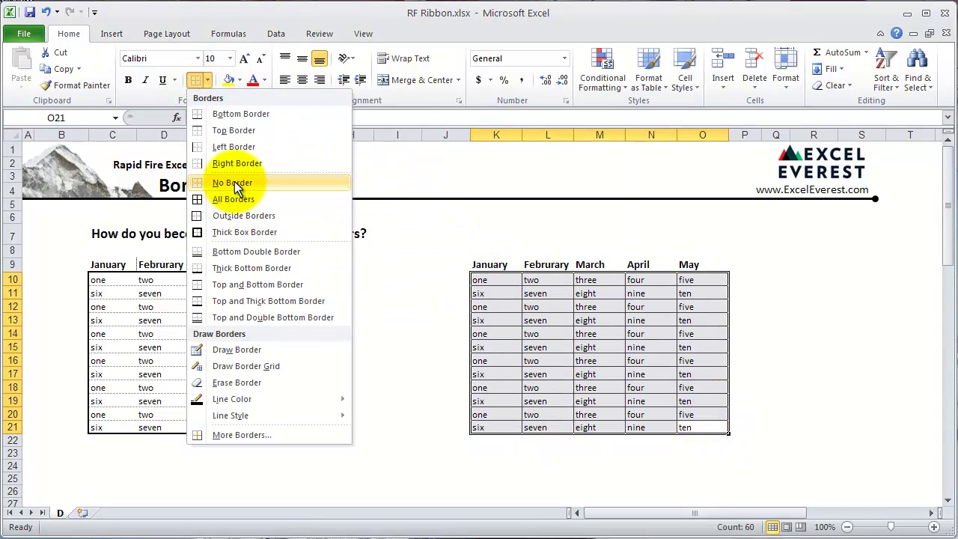
{"action": "left_click", "coordinate": [232, 183]}
{"action": "left_click", "coordinate": [610, 385]}
{"action": "left_click_drag", "start_coordinate": [706, 428], "coordinate": [488, 276]}
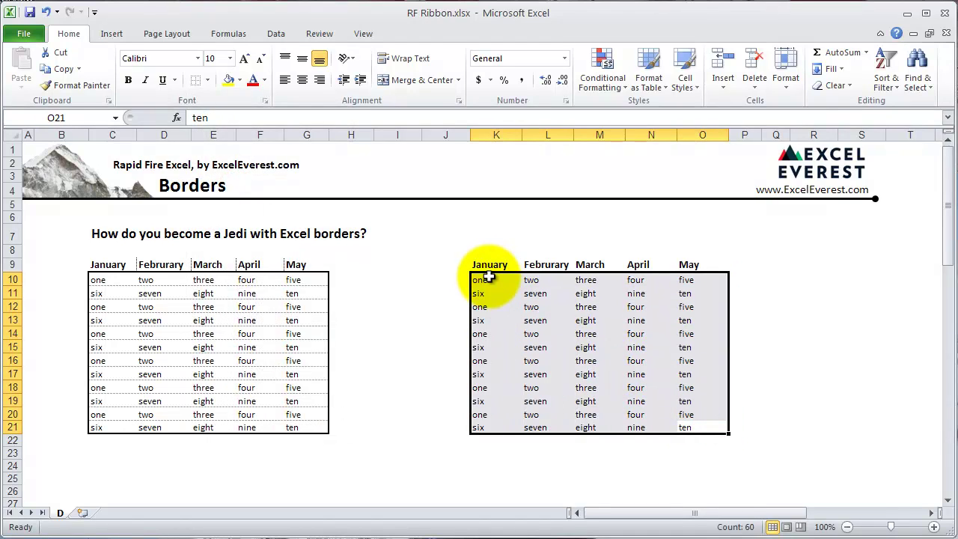
Step: In Format Cells, give the table a thick outline
{"action": "key", "text": "ctrl+1"}
{"action": "left_click_drag", "start_coordinate": [468, 120], "coordinate": [588, 120]}
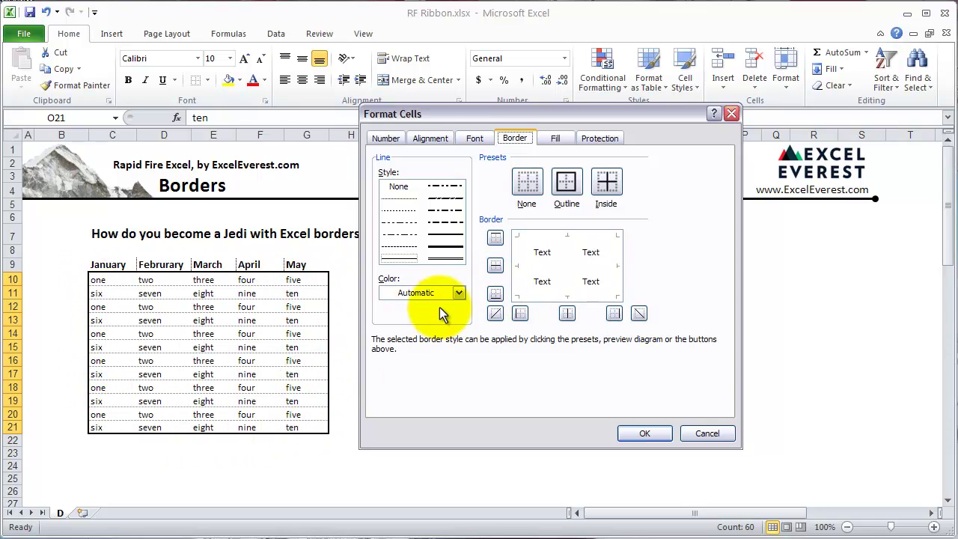
{"action": "left_click", "coordinate": [443, 239]}
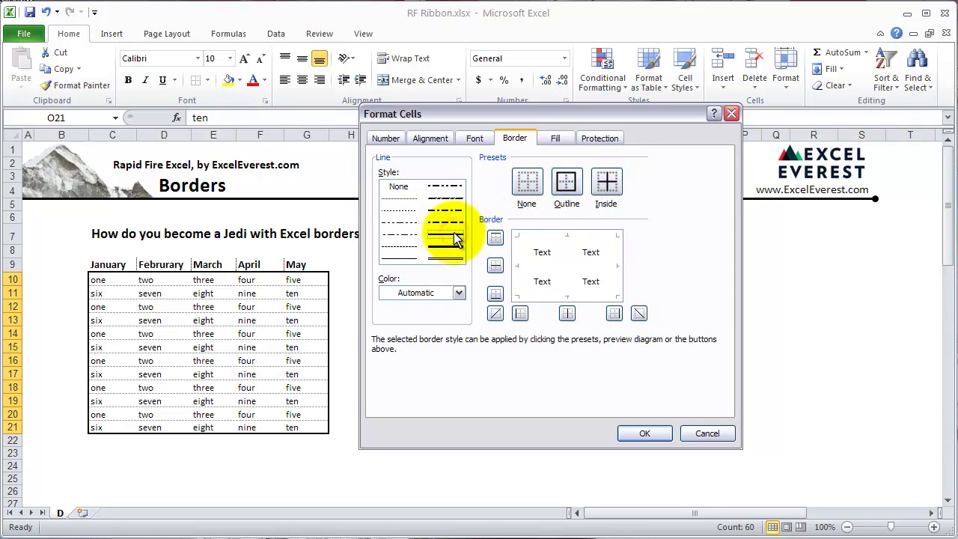
{"action": "left_click", "coordinate": [573, 188]}
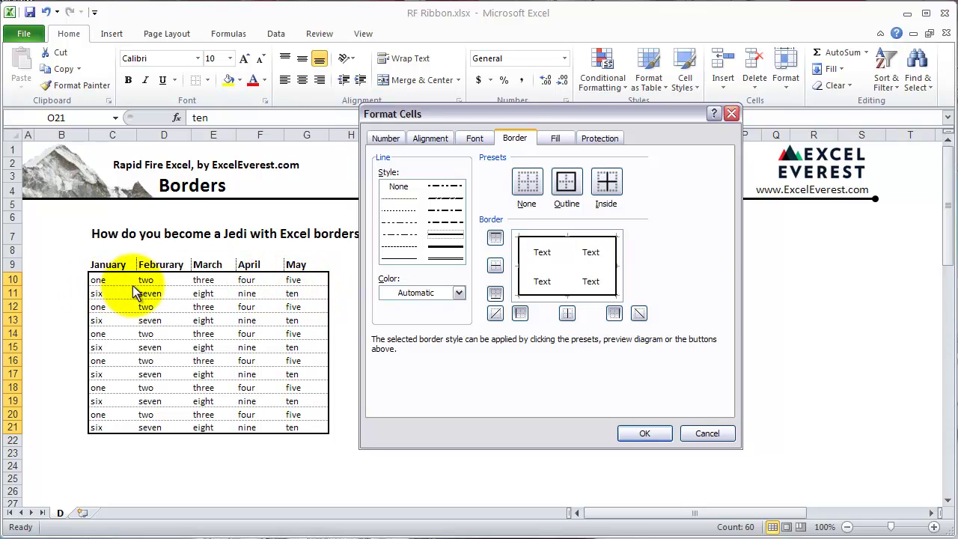
Step: Add dark grey dashed lines between the table's rows
{"action": "left_click", "coordinate": [412, 251]}
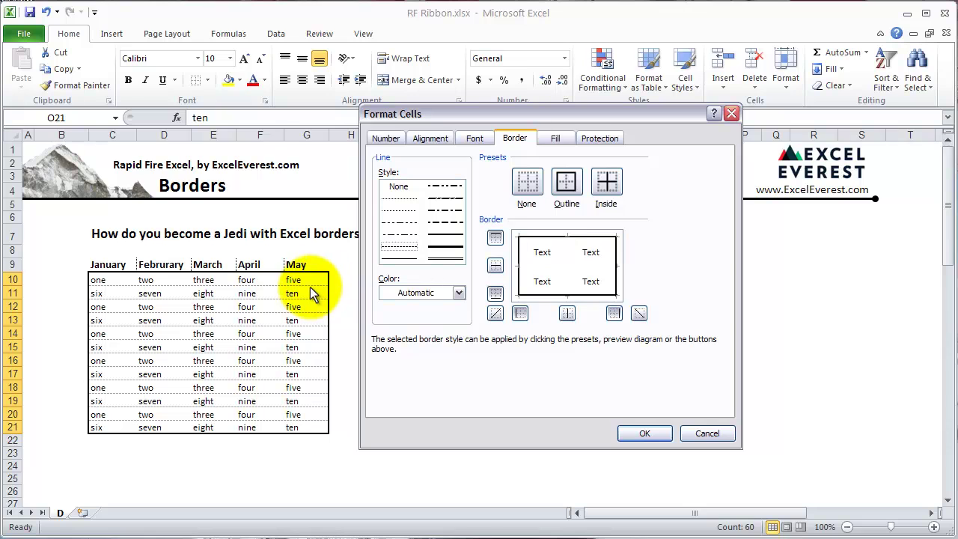
{"action": "left_click", "coordinate": [459, 294]}
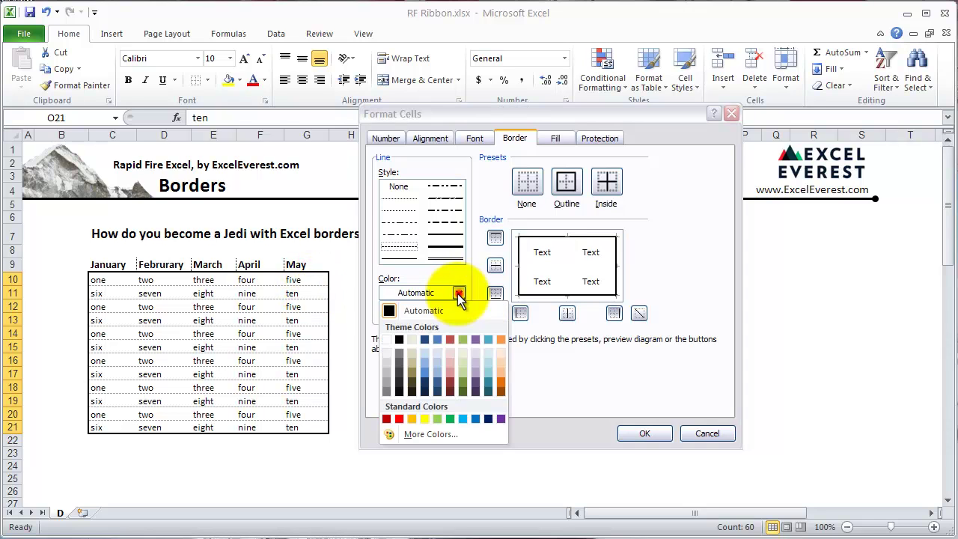
{"action": "left_click", "coordinate": [387, 391]}
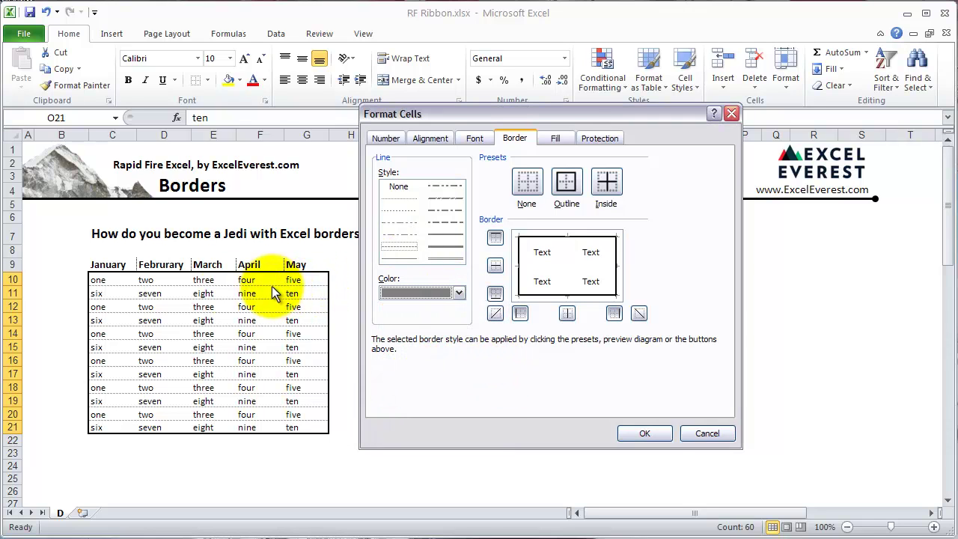
{"action": "left_click", "coordinate": [585, 268]}
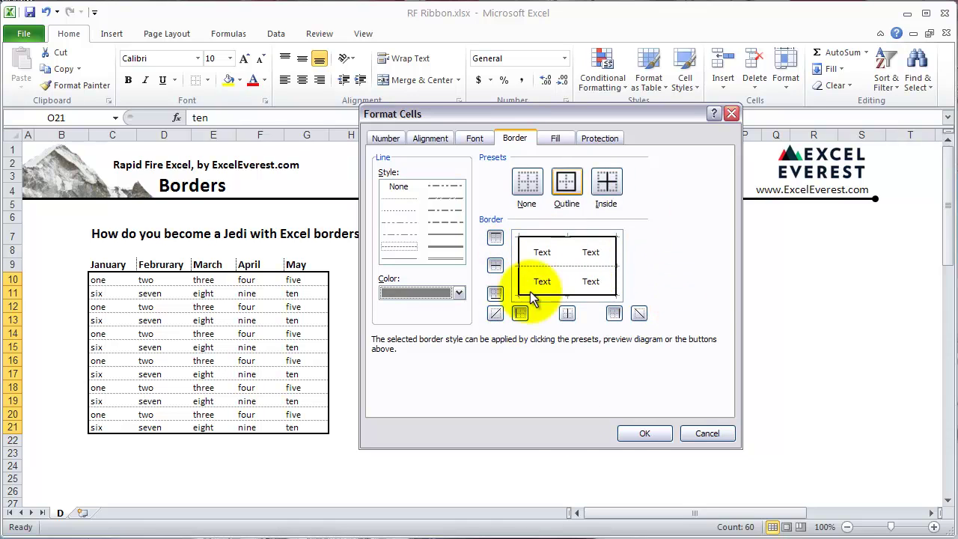
Step: Apply the table borders, then give headers K9:O9 dashed vertical dividers in Automatic colour
{"action": "left_click", "coordinate": [623, 434]}
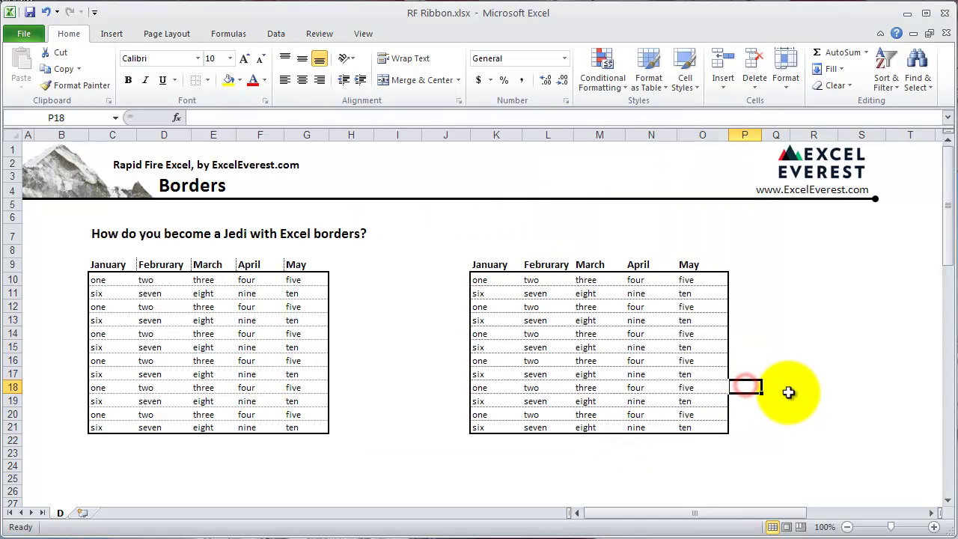
{"action": "left_click", "coordinate": [785, 365]}
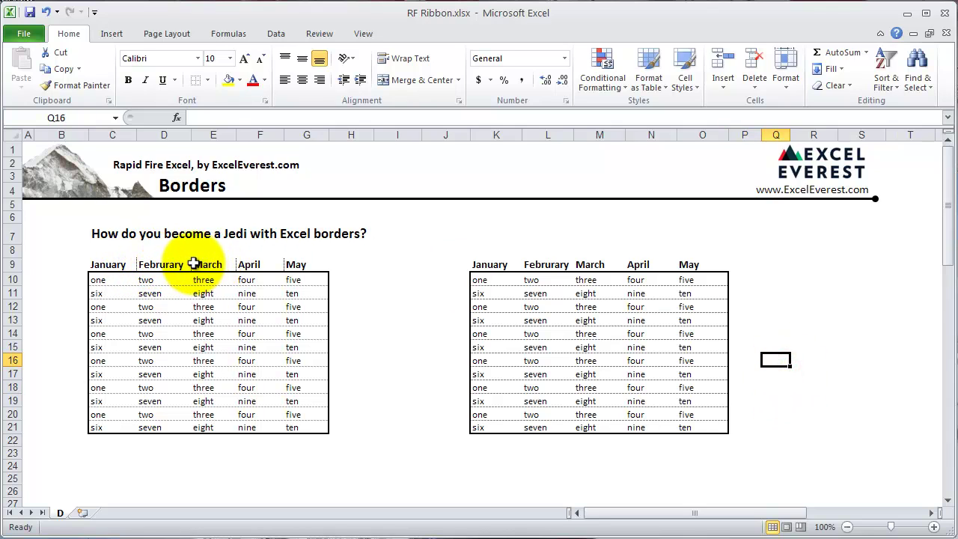
{"action": "left_click_drag", "start_coordinate": [700, 265], "coordinate": [511, 267]}
{"action": "key", "text": "ctrl+1"}
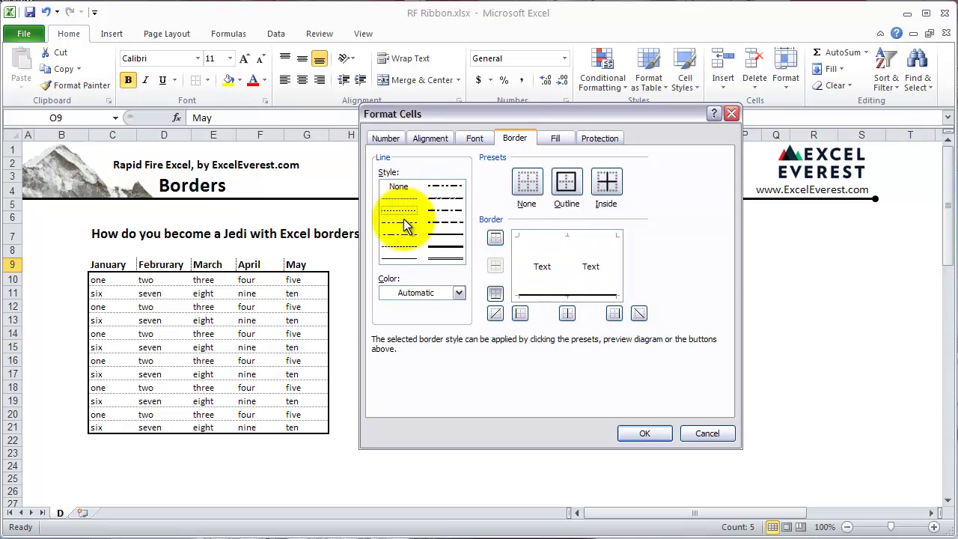
{"action": "left_click", "coordinate": [458, 293]}
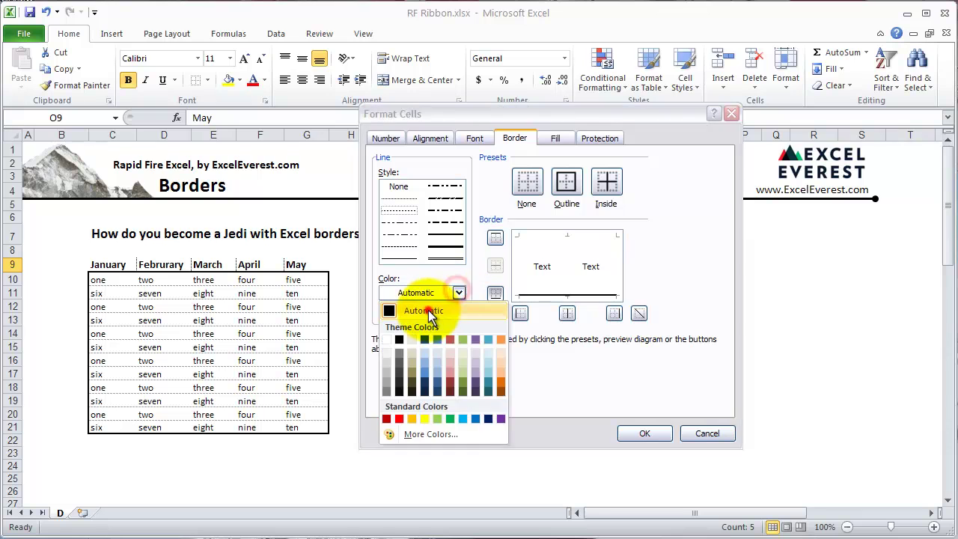
{"action": "left_click", "coordinate": [427, 311]}
{"action": "left_click", "coordinate": [569, 257]}
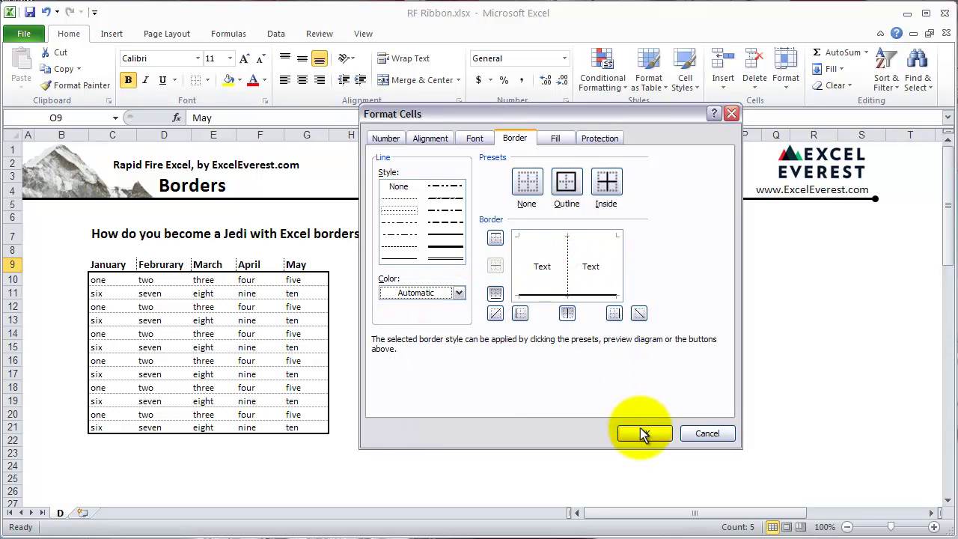
{"action": "left_click", "coordinate": [641, 431]}
{"action": "left_click", "coordinate": [798, 348]}
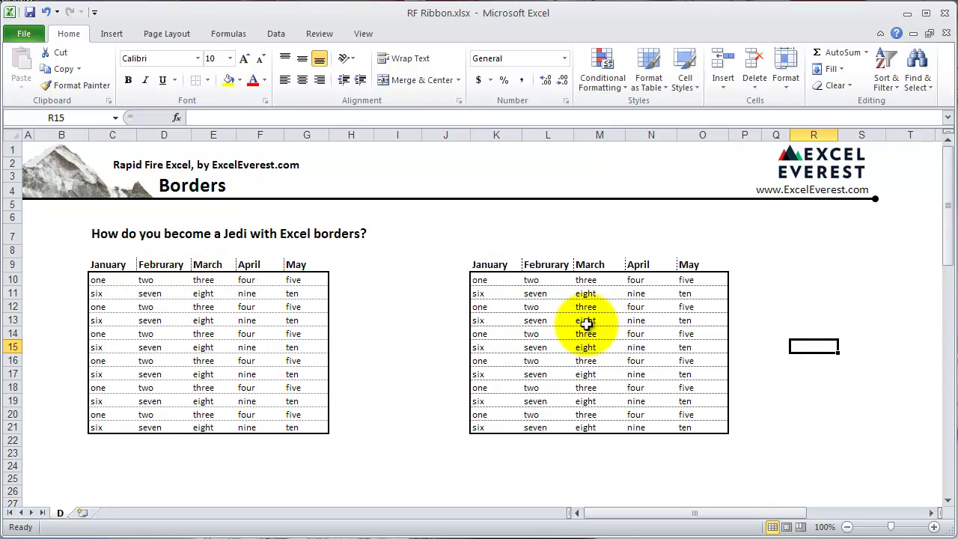
Step: Give yellow block K34:M38 dark blue double-line top and bottom borders
{"action": "scroll", "coordinate": [472, 278], "scroll_direction": "down", "scroll_amount": 8}
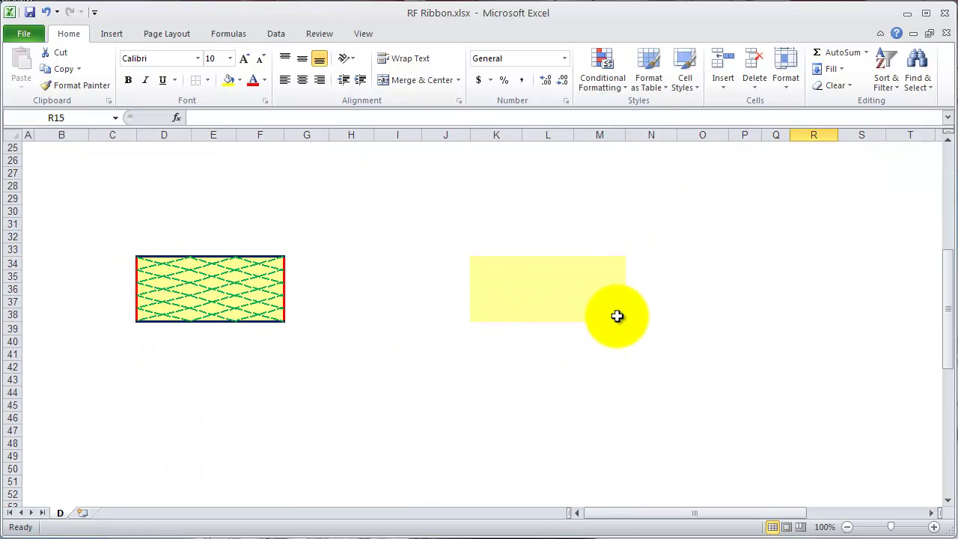
{"action": "left_click_drag", "start_coordinate": [616, 317], "coordinate": [501, 268]}
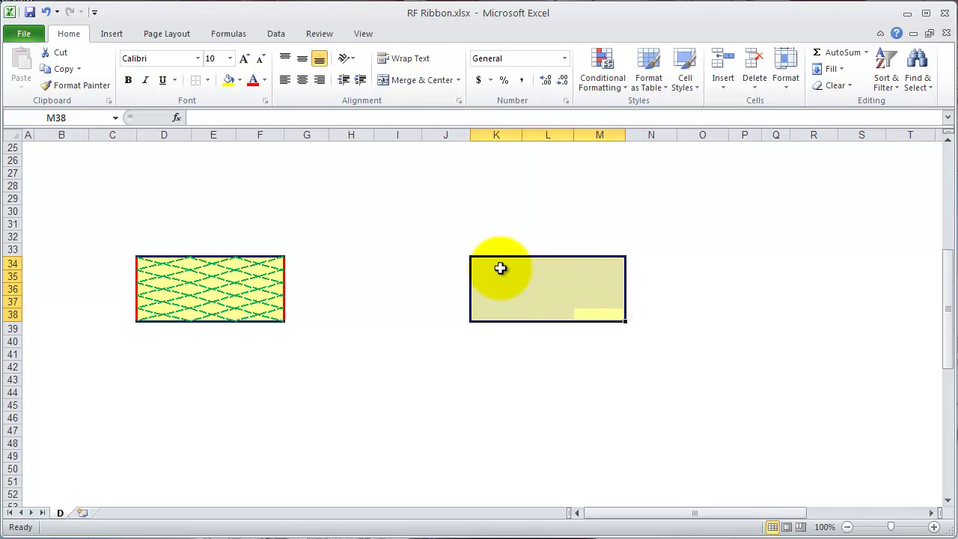
{"action": "key", "text": "ctrl+1"}
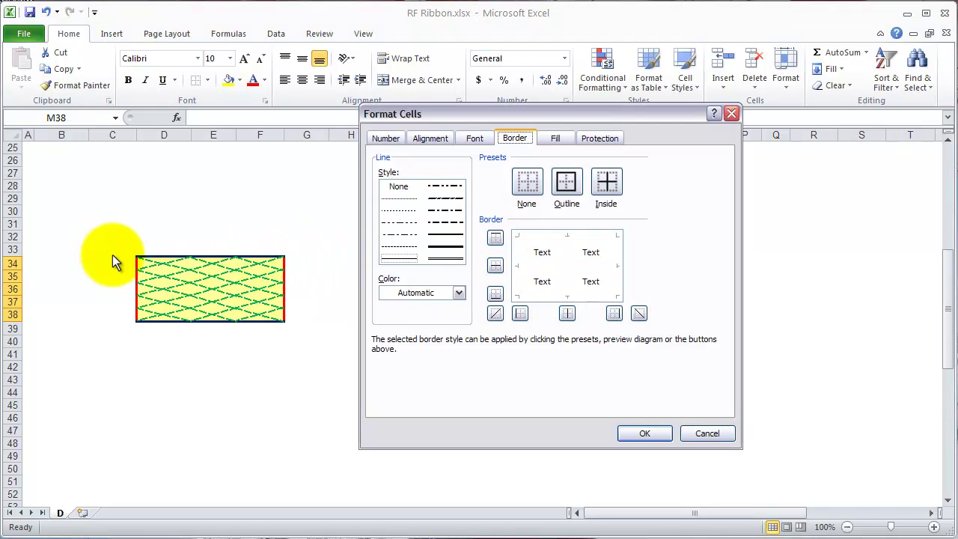
{"action": "left_click", "coordinate": [443, 253]}
{"action": "left_click", "coordinate": [459, 293]}
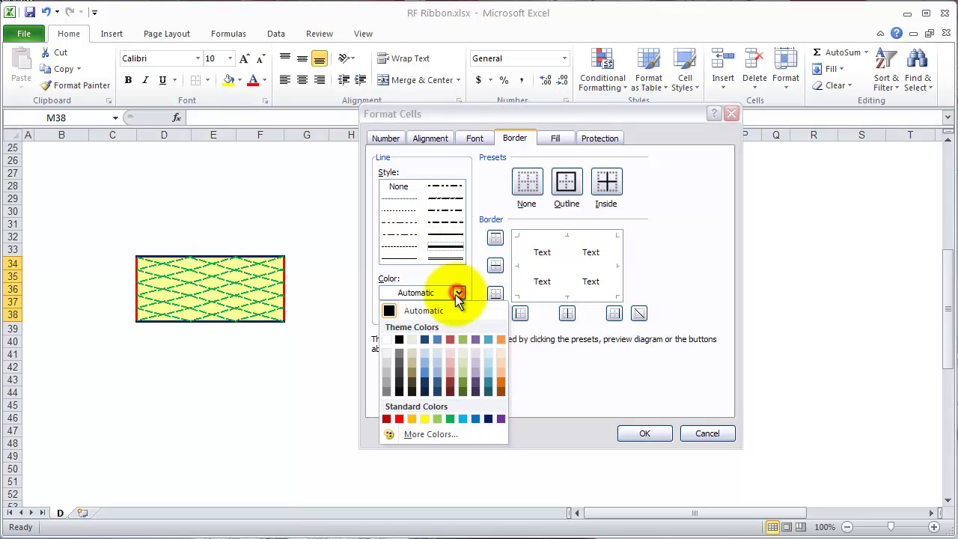
{"action": "left_click", "coordinate": [425, 383]}
{"action": "left_click", "coordinate": [561, 233]}
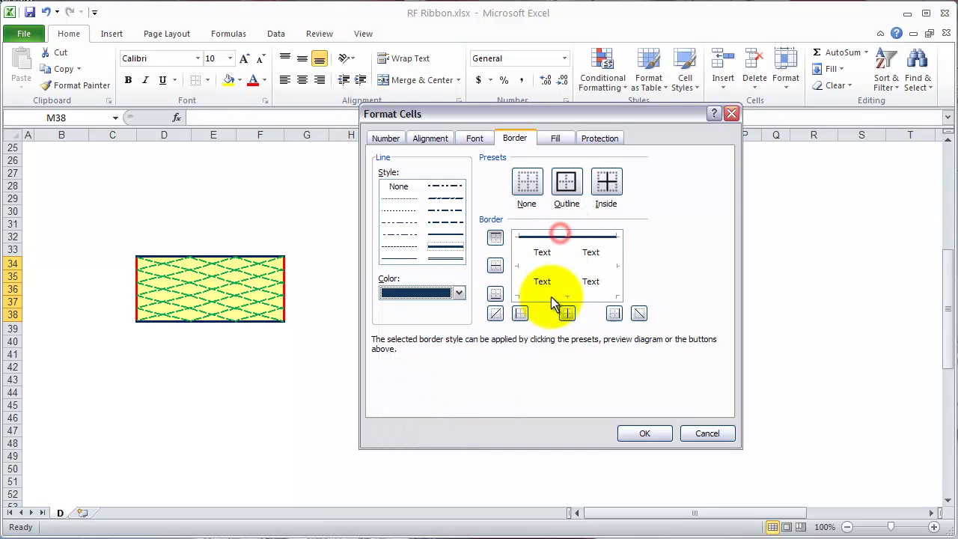
{"action": "left_click", "coordinate": [551, 297]}
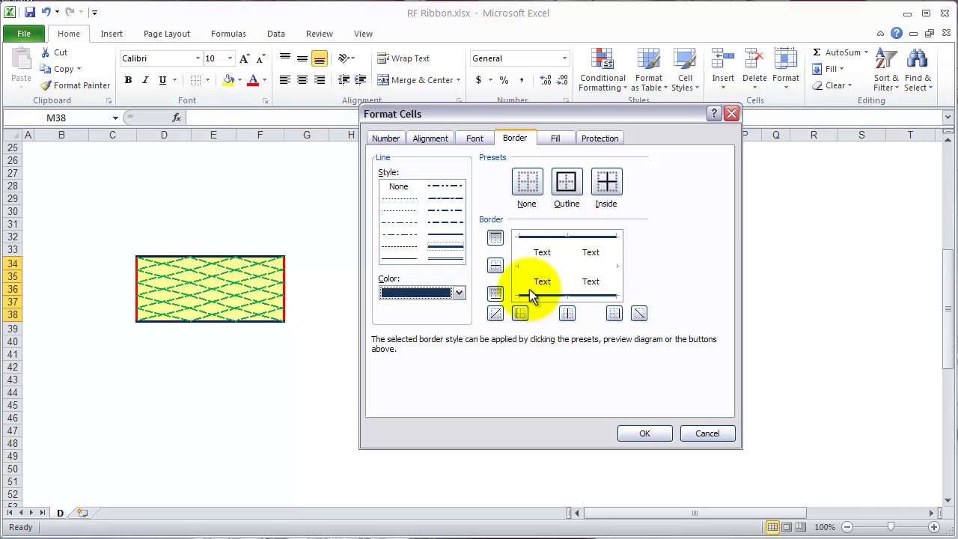
Step: Add red left and right borders to the block
{"action": "left_click", "coordinate": [456, 296]}
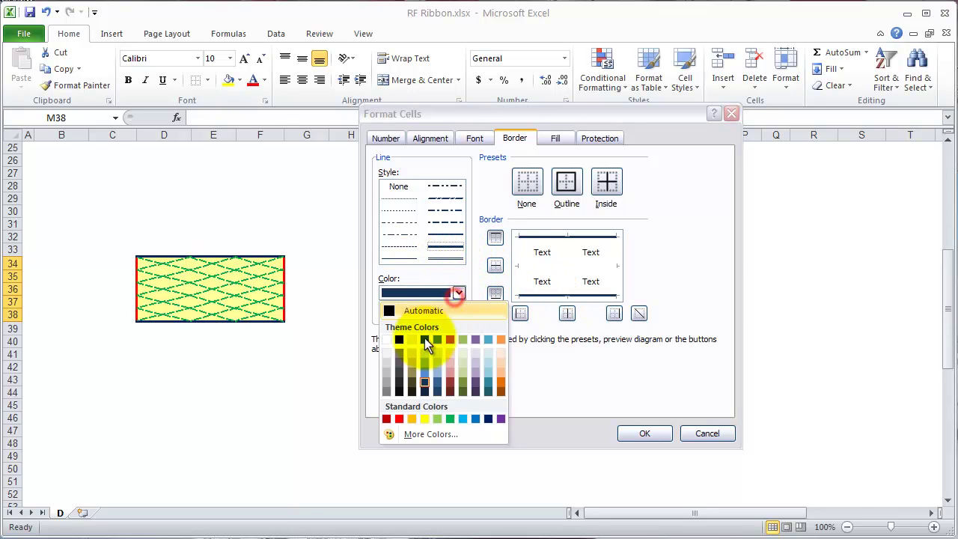
{"action": "left_click", "coordinate": [398, 418]}
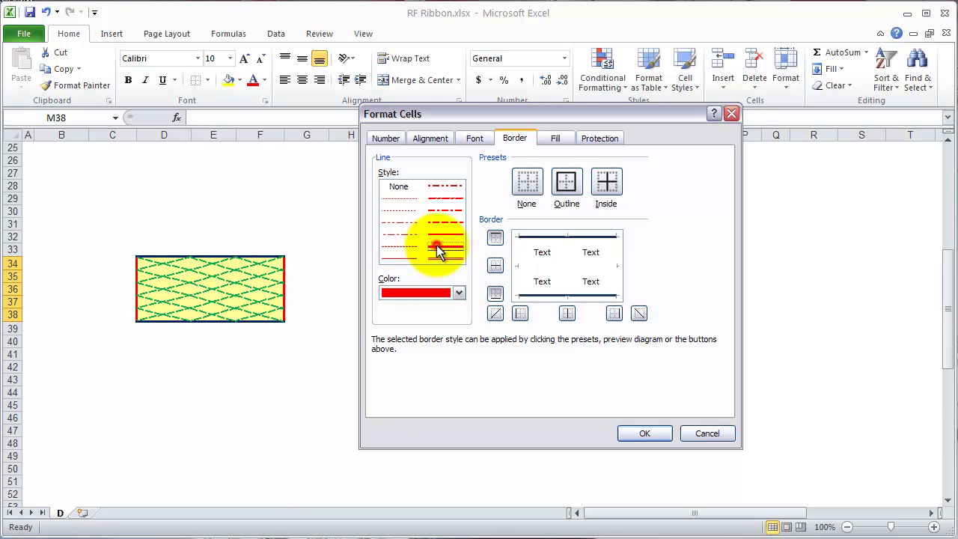
{"action": "left_click", "coordinate": [518, 263]}
{"action": "left_click", "coordinate": [616, 259]}
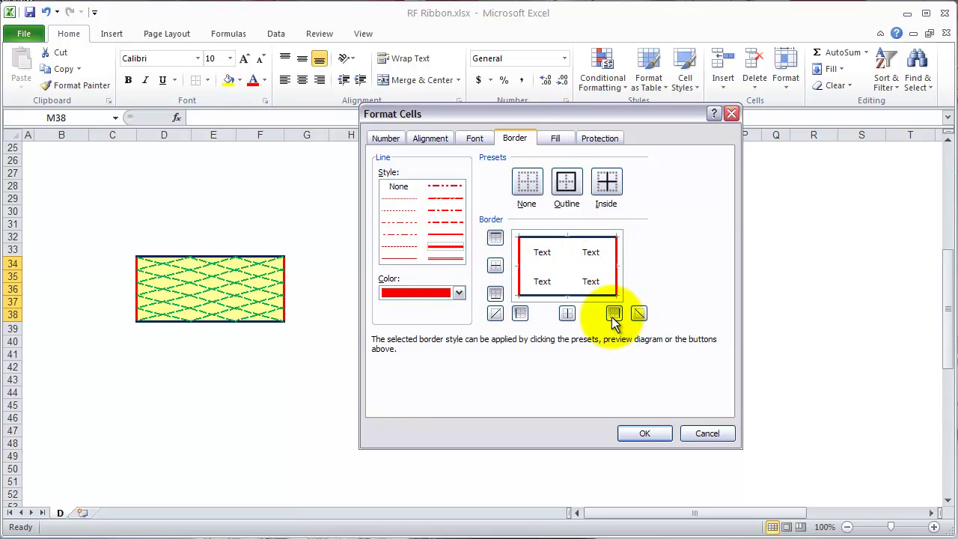
Step: Add a green dashed diagonal line to complete the crosshatch
{"action": "left_click", "coordinate": [458, 293]}
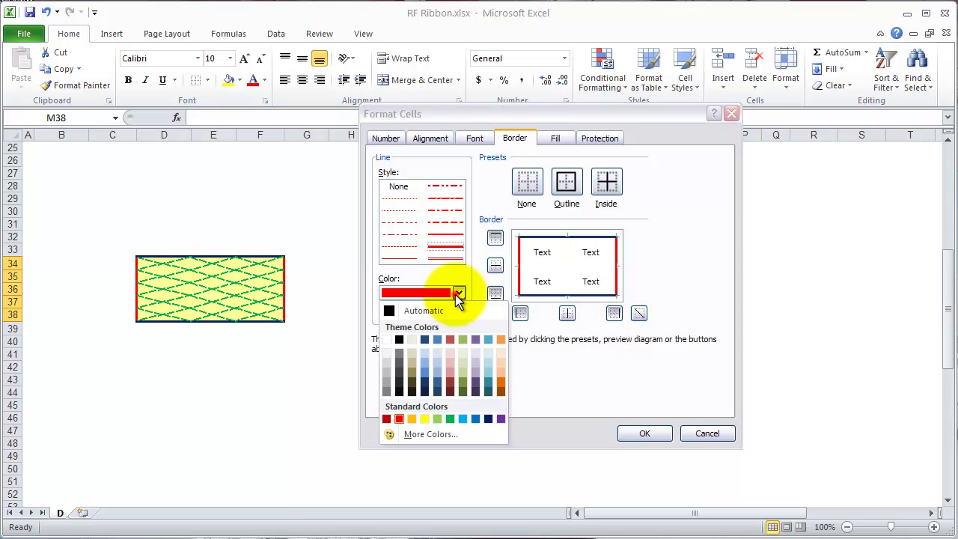
{"action": "left_click", "coordinate": [449, 418]}
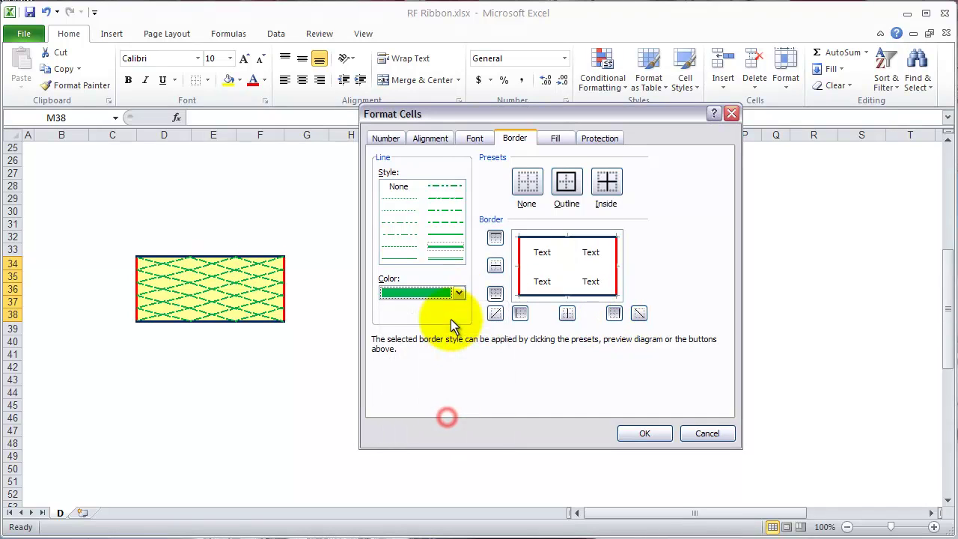
{"action": "left_click", "coordinate": [446, 222]}
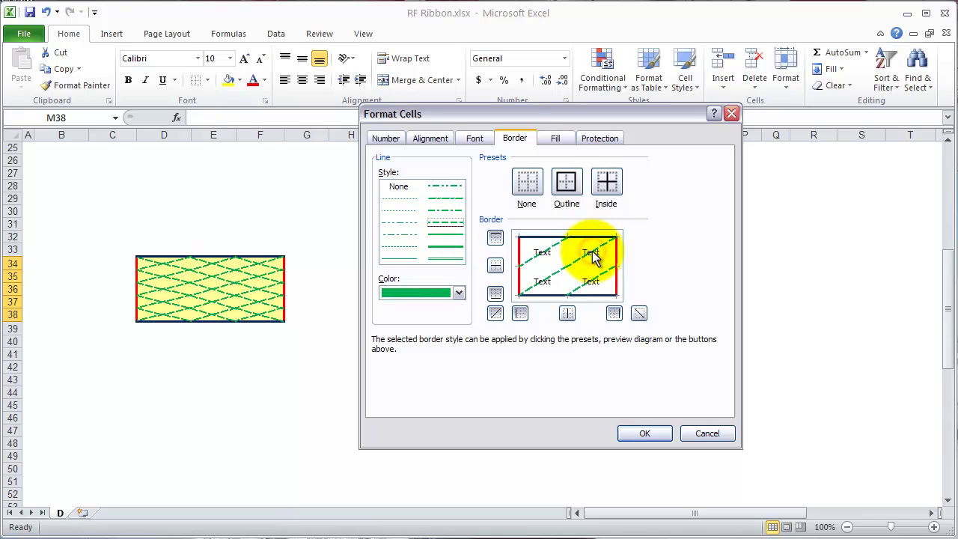
{"action": "left_click", "coordinate": [530, 249]}
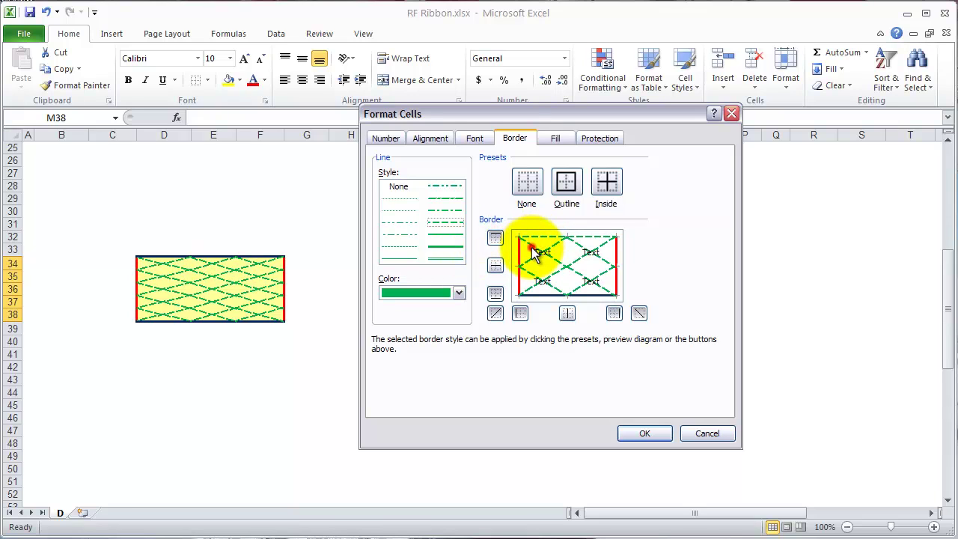
Step: Redraw the top border as a heavier solid dark navy line and apply
{"action": "left_click", "coordinate": [454, 246]}
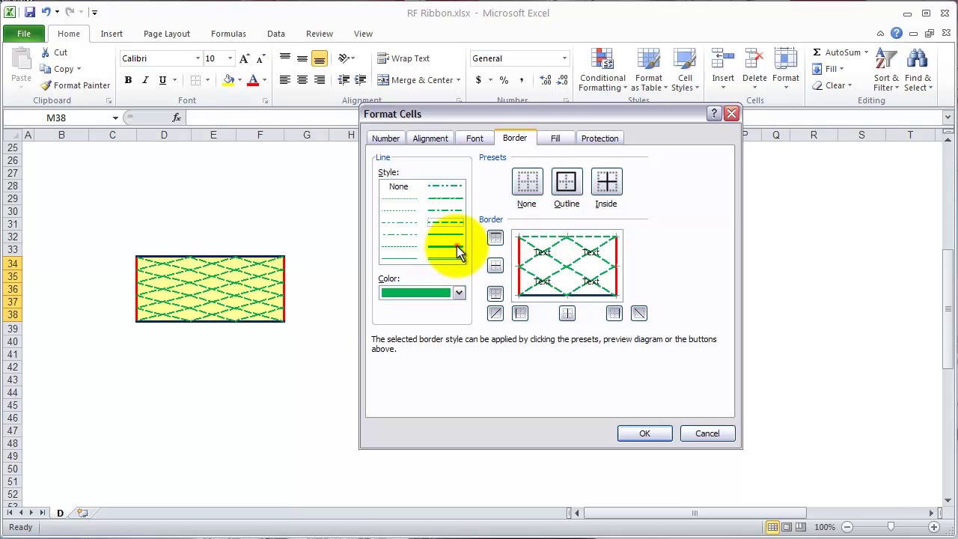
{"action": "left_click", "coordinate": [459, 292]}
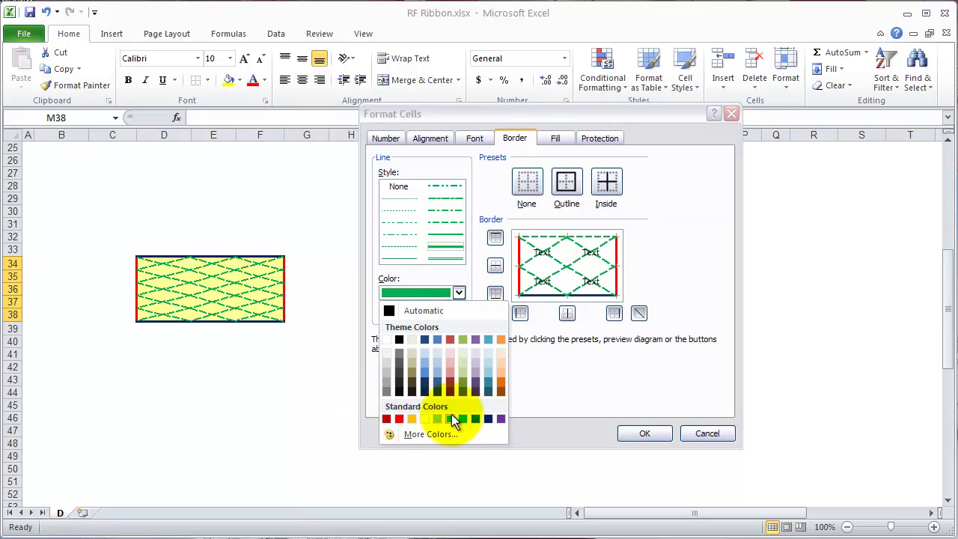
{"action": "left_click", "coordinate": [427, 392]}
{"action": "left_click", "coordinate": [595, 241]}
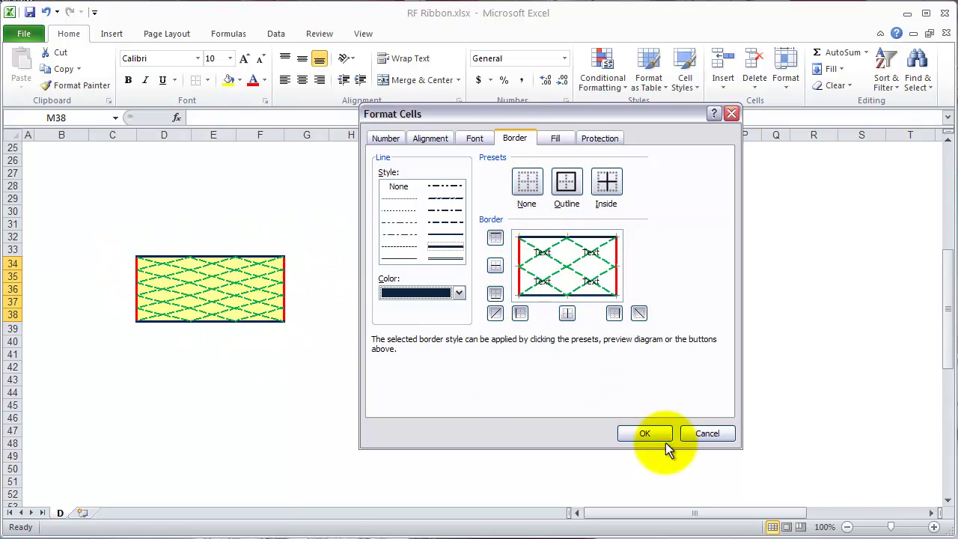
{"action": "left_click", "coordinate": [644, 434]}
{"action": "left_click", "coordinate": [612, 367]}
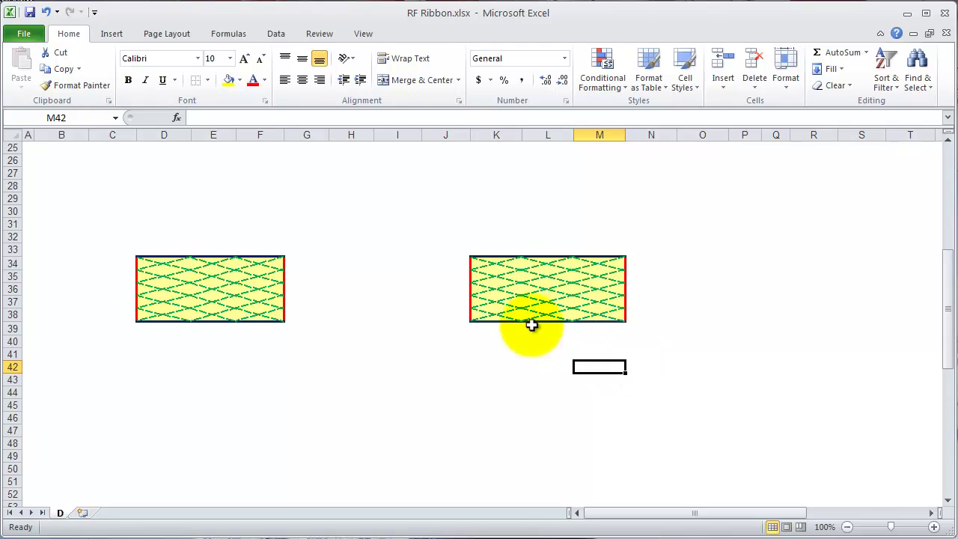
{"action": "left_click", "coordinate": [208, 80]}
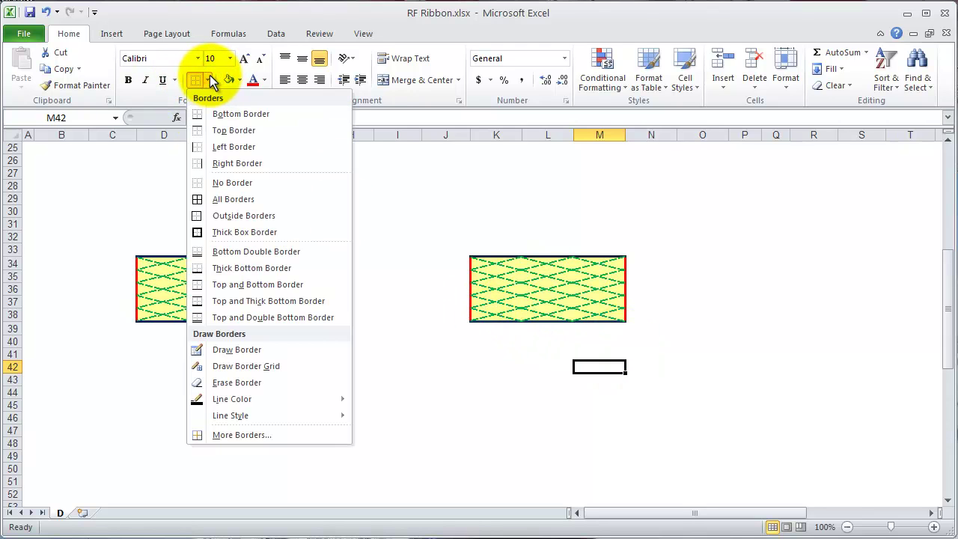
{"action": "left_click", "coordinate": [509, 351]}
{"action": "scroll", "coordinate": [448, 295], "scroll_direction": "down", "scroll_amount": 4}
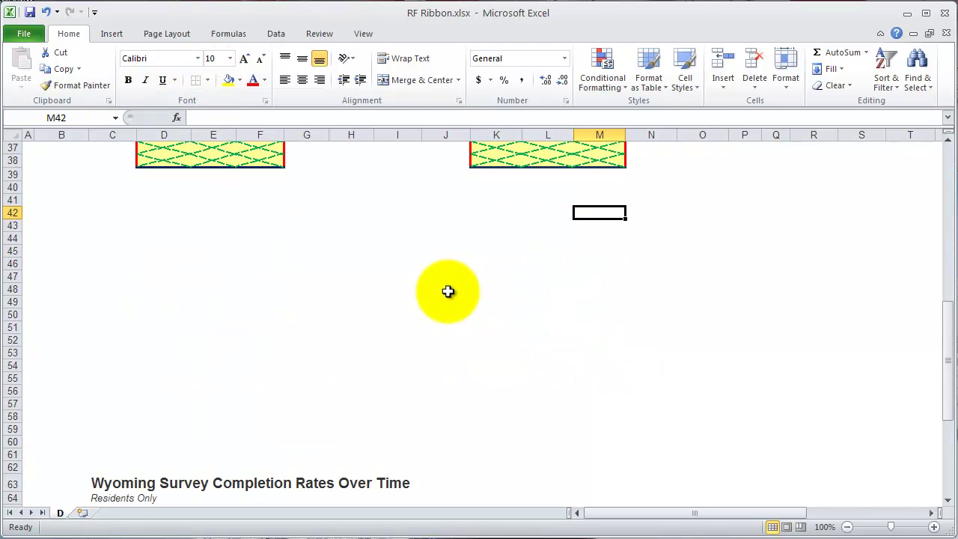
{"action": "scroll", "coordinate": [447, 291], "scroll_direction": "up", "scroll_amount": 4}
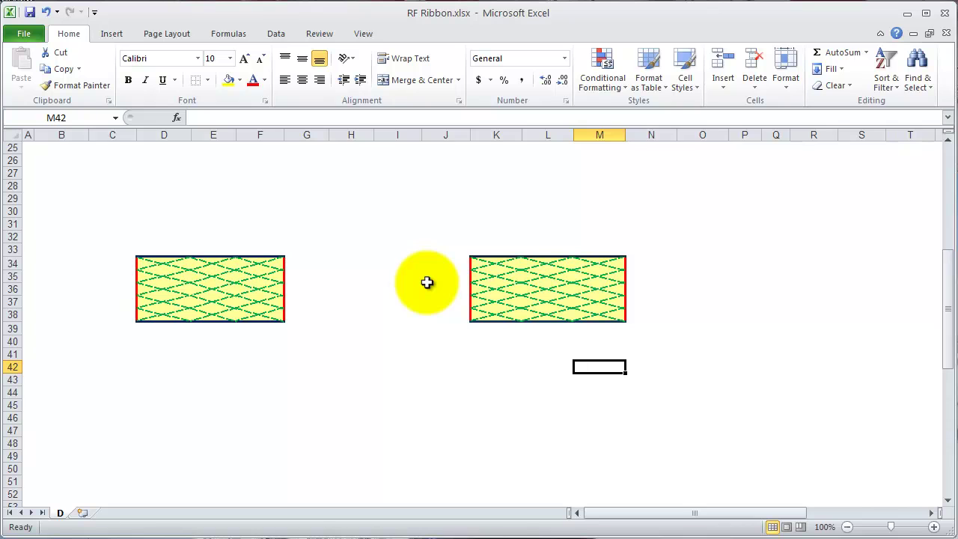
{"action": "scroll", "coordinate": [425, 280], "scroll_direction": "down", "scroll_amount": 12}
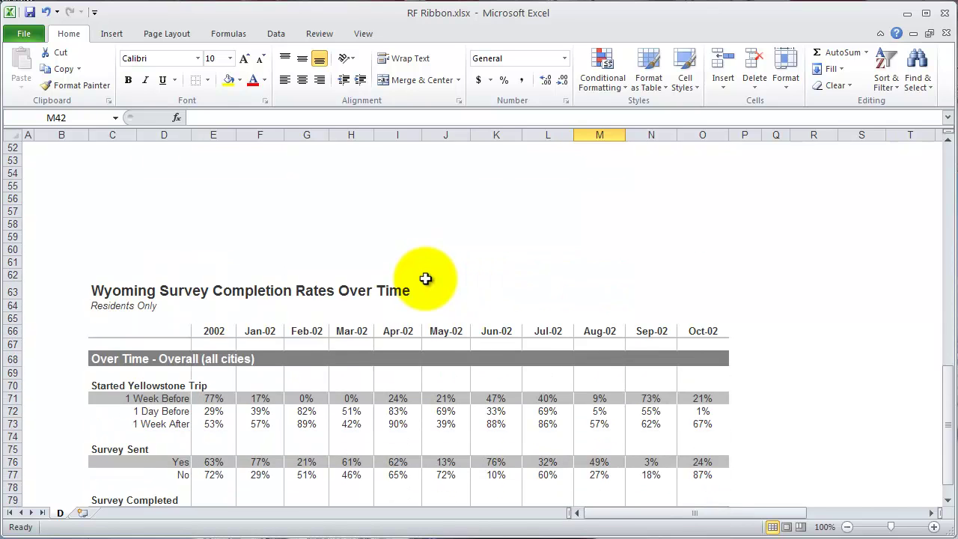
{"action": "scroll", "coordinate": [424, 279], "scroll_direction": "up", "scroll_amount": 1}
{"action": "scroll", "coordinate": [424, 279], "scroll_direction": "down", "scroll_amount": 1}
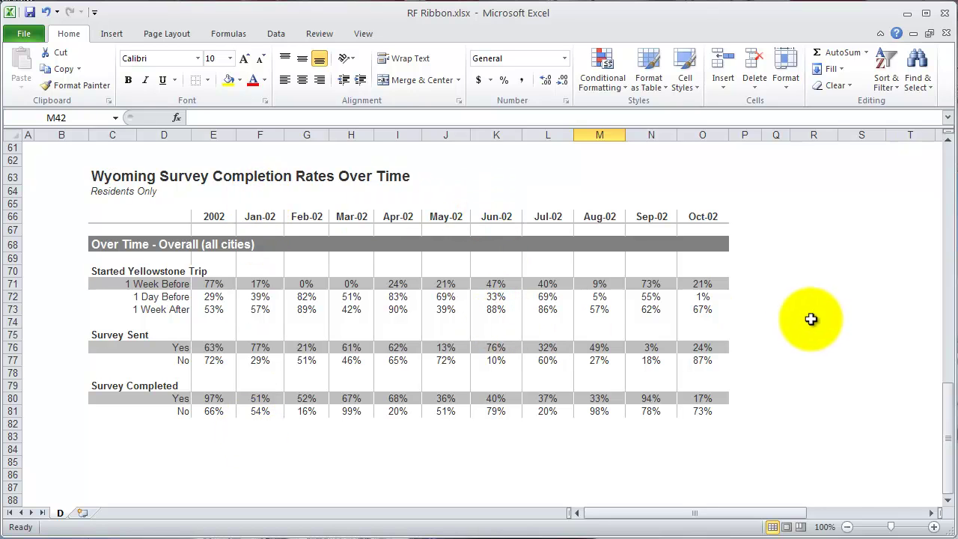
{"action": "scroll", "coordinate": [797, 307], "scroll_direction": "up", "scroll_amount": 20}
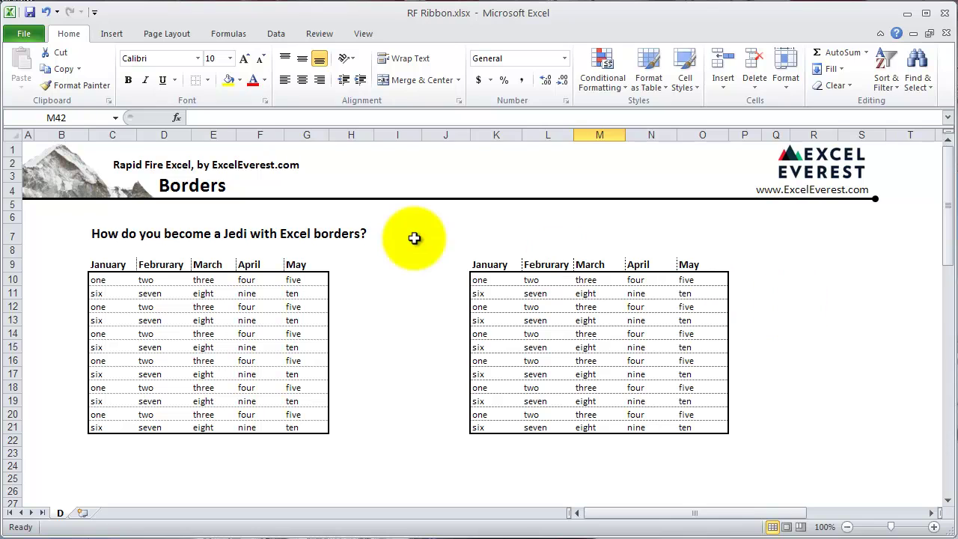
{"action": "left_click_drag", "start_coordinate": [705, 425], "coordinate": [489, 261]}
{"action": "key", "text": "ctrl+1"}
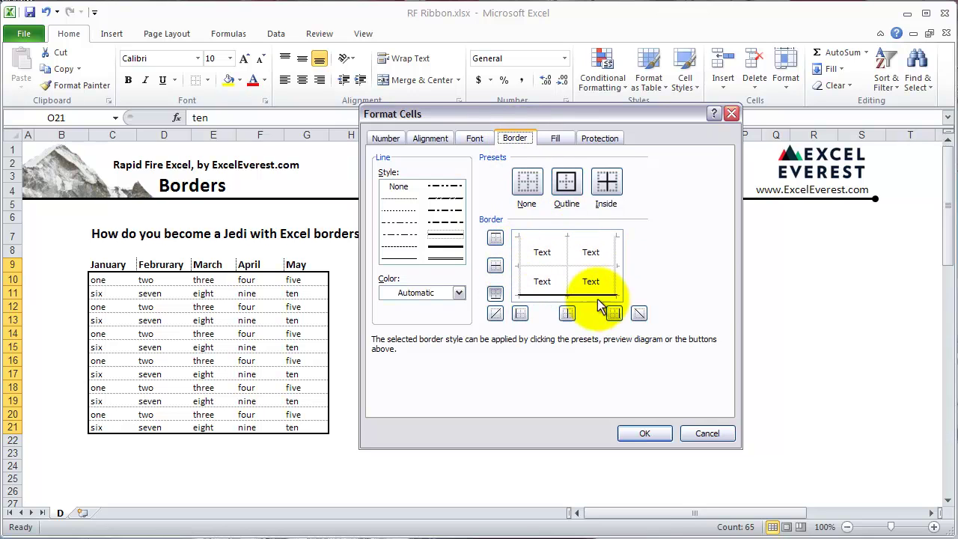
{"action": "left_click", "coordinate": [697, 436]}
{"action": "left_click", "coordinate": [814, 346]}
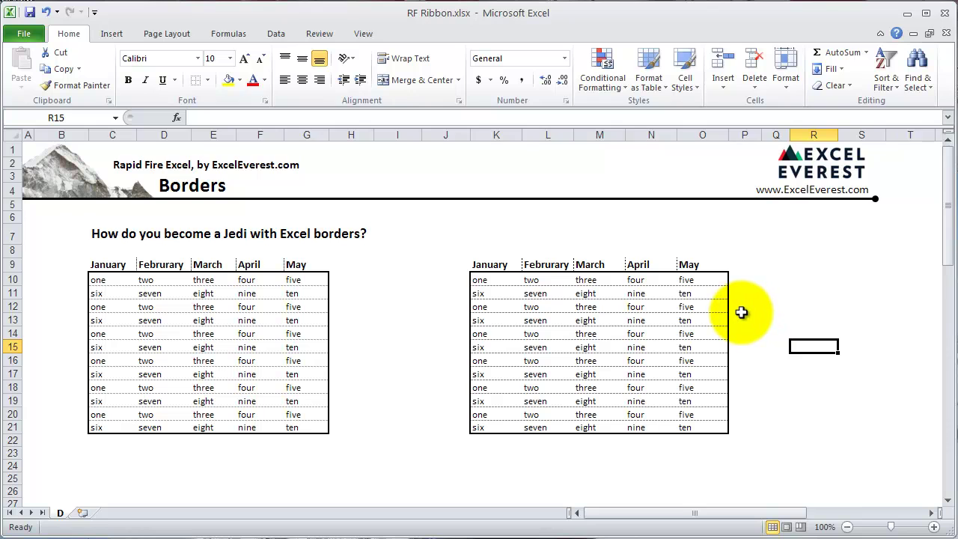
{"action": "key", "text": "F9"}
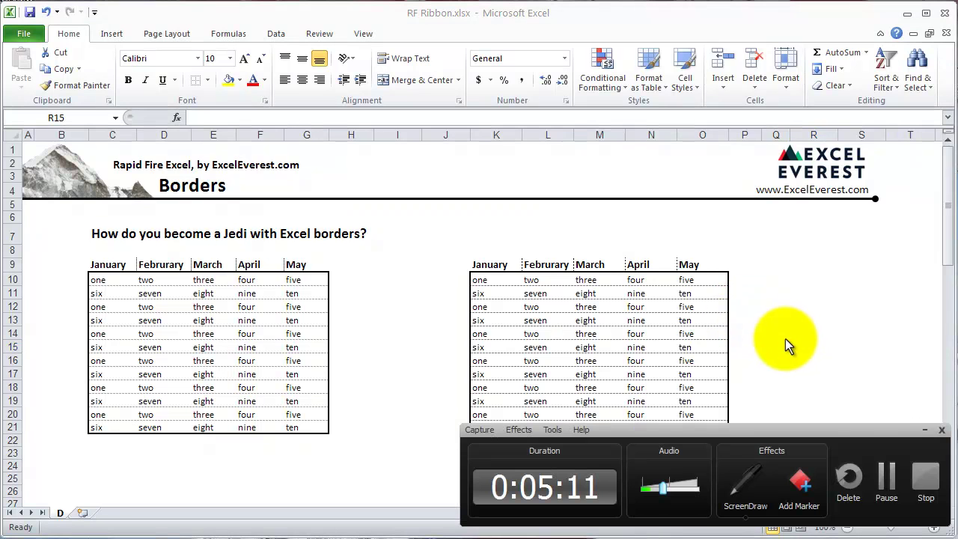